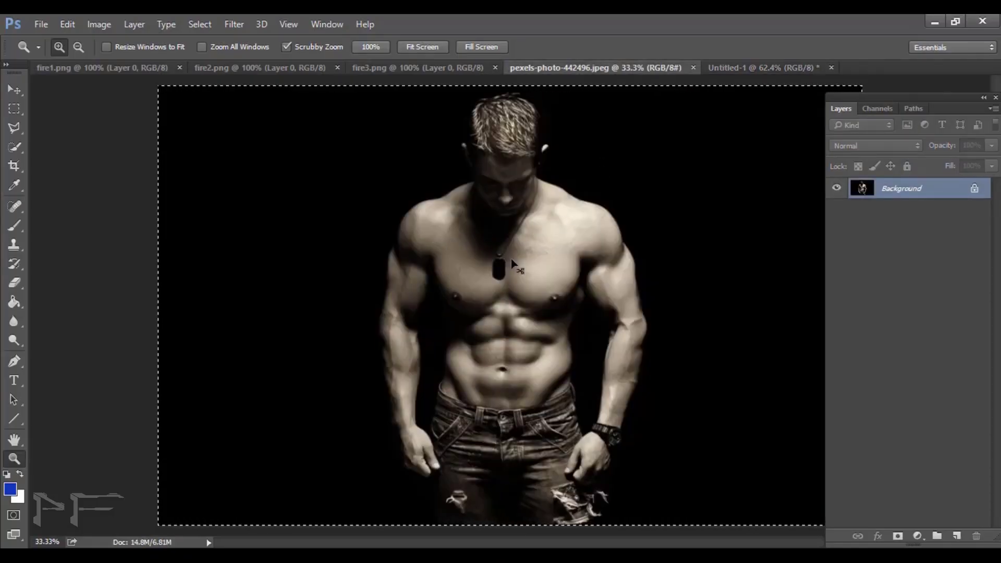
Scale the pasted man photo down in Untitled-1 and centre it on the white canvas
{"action": "left_click", "coordinate": [753, 69]}
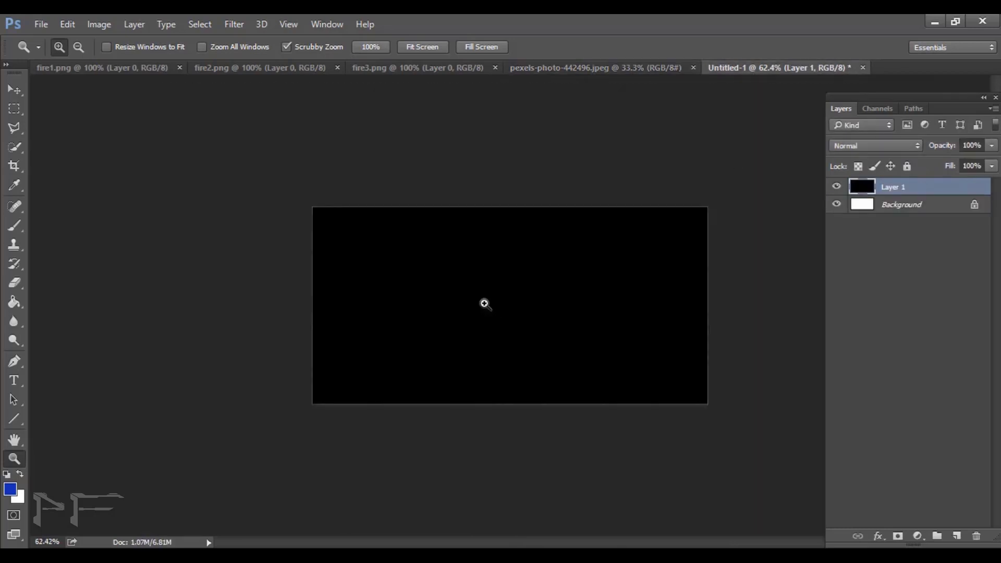
{"action": "key", "text": "ctrl+r"}
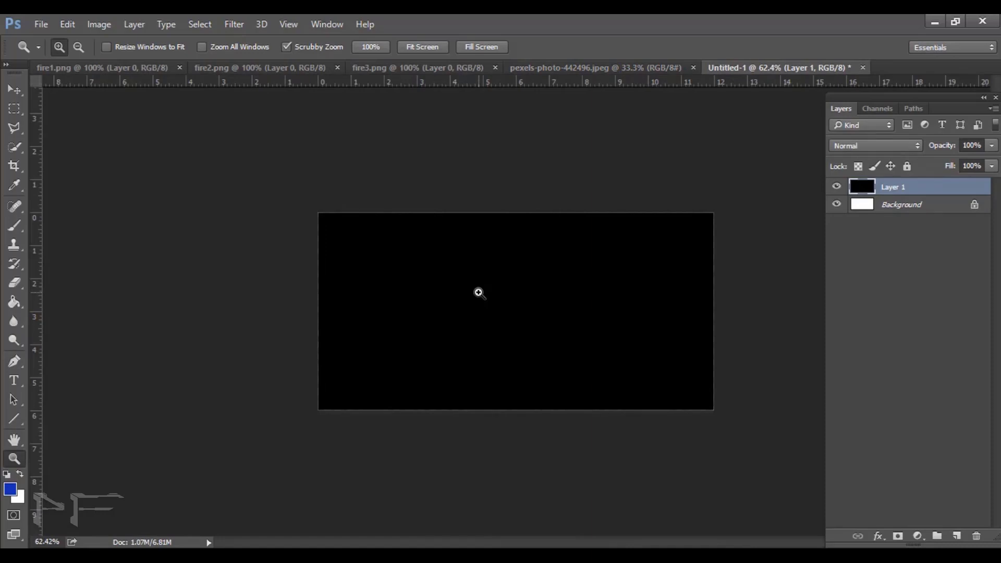
{"action": "key", "text": "ctrl+t"}
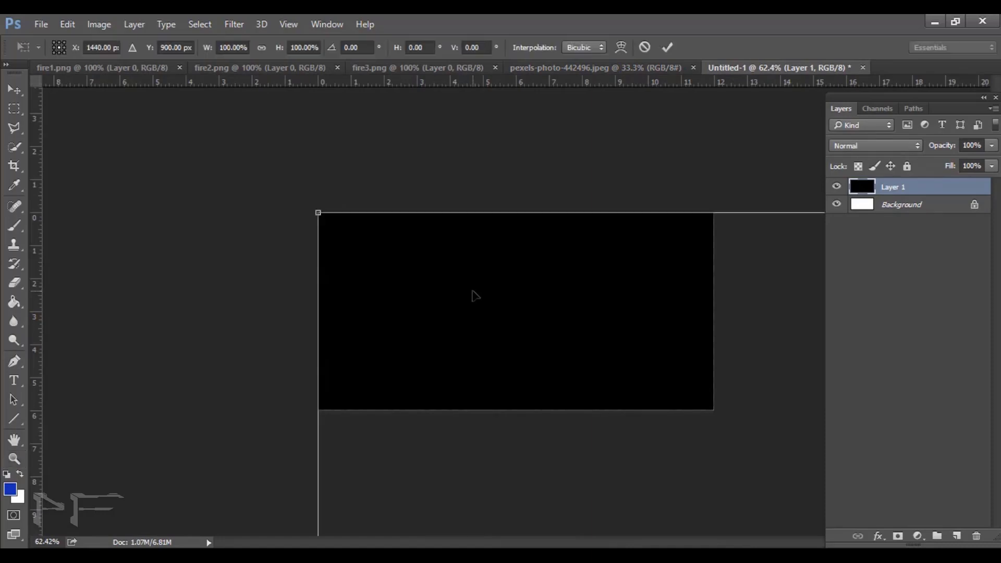
{"action": "key", "text": "ctrl+r"}
{"action": "left_click_drag", "start_coordinate": [312, 206], "coordinate": [367, 231]}
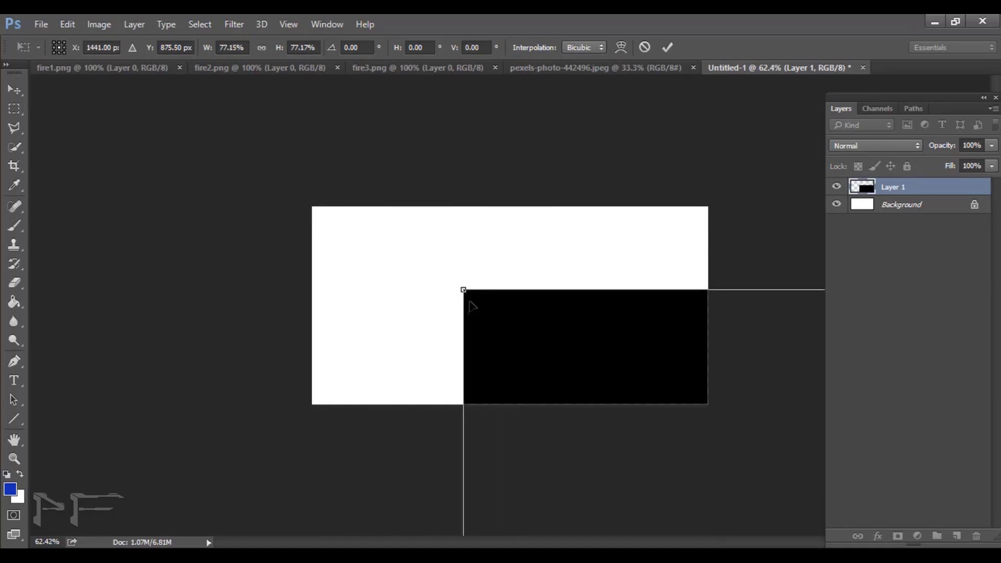
{"action": "left_click_drag", "start_coordinate": [368, 231], "coordinate": [740, 477]}
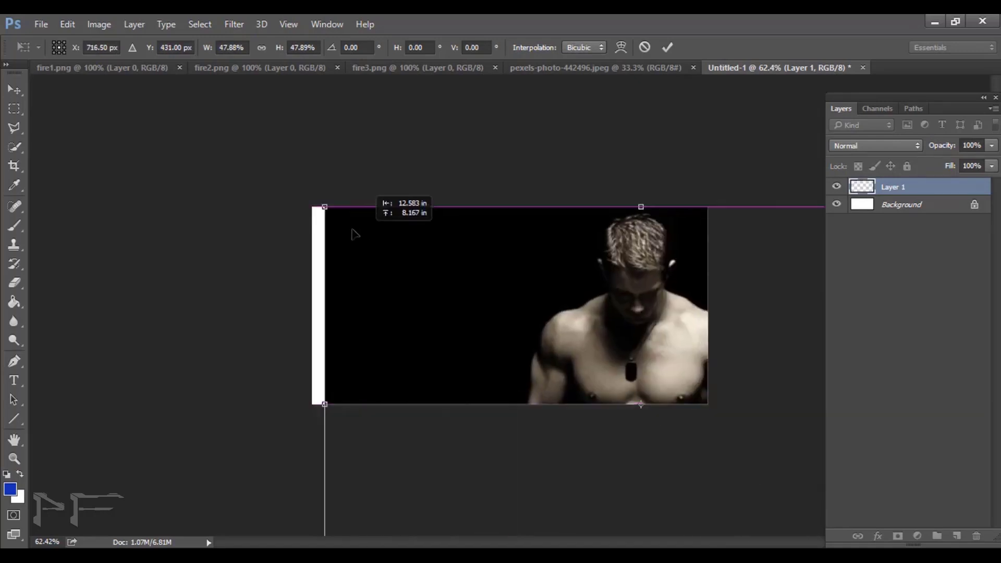
{"action": "mouse_move", "coordinate": [787, 507]}
{"action": "left_mouse_down"}
{"action": "mouse_move", "coordinate": [302, 208]}
{"action": "mouse_move", "coordinate": [774, 500]}
{"action": "mouse_move", "coordinate": [374, 238]}
{"action": "left_mouse_up"}
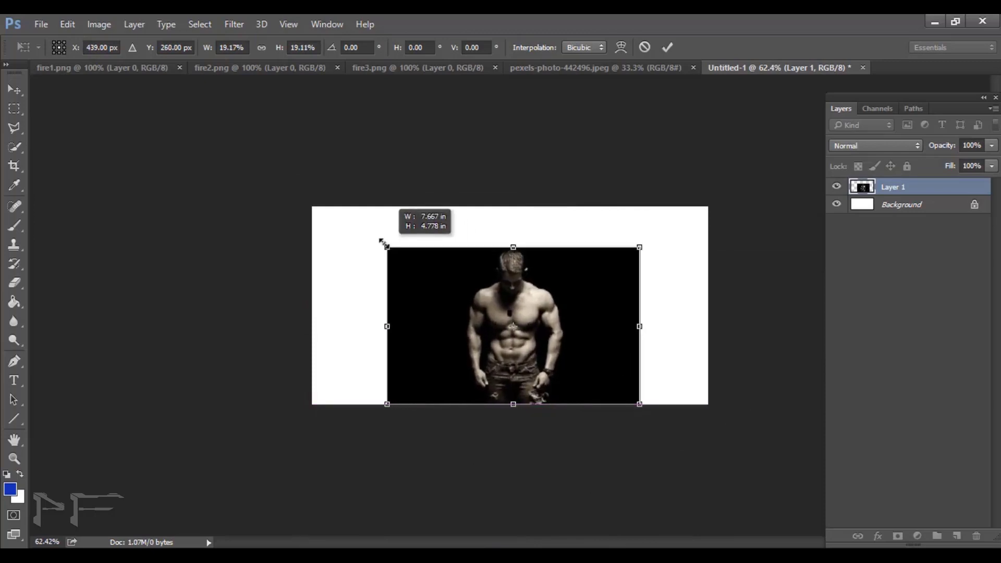
{"action": "left_click_drag", "start_coordinate": [459, 268], "coordinate": [482, 268]}
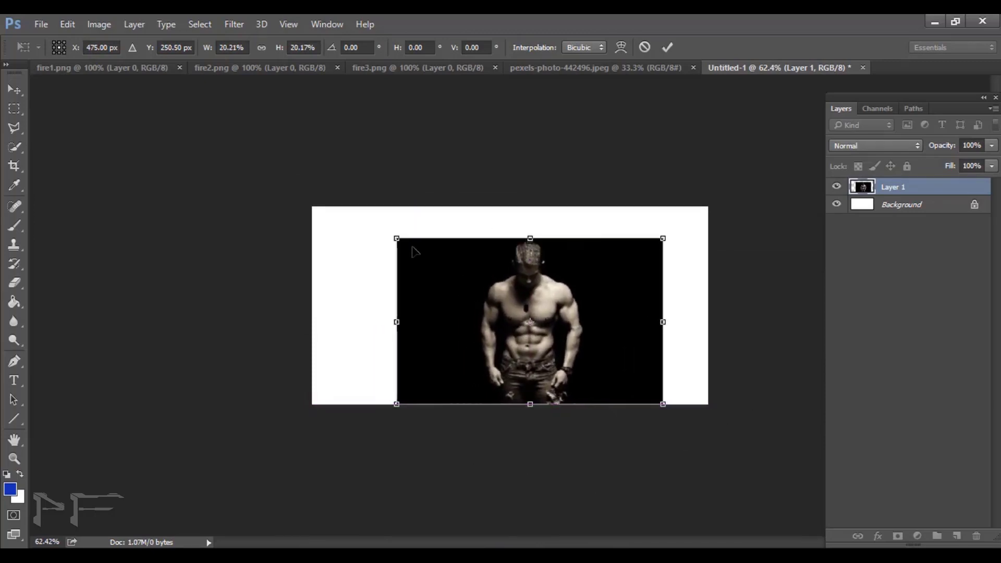
{"action": "left_click_drag", "start_coordinate": [397, 238], "coordinate": [365, 223]}
{"action": "mouse_move", "coordinate": [455, 281]}
{"action": "left_mouse_down"}
{"action": "mouse_move", "coordinate": [446, 282]}
{"action": "mouse_move", "coordinate": [458, 288]}
{"action": "left_mouse_up"}
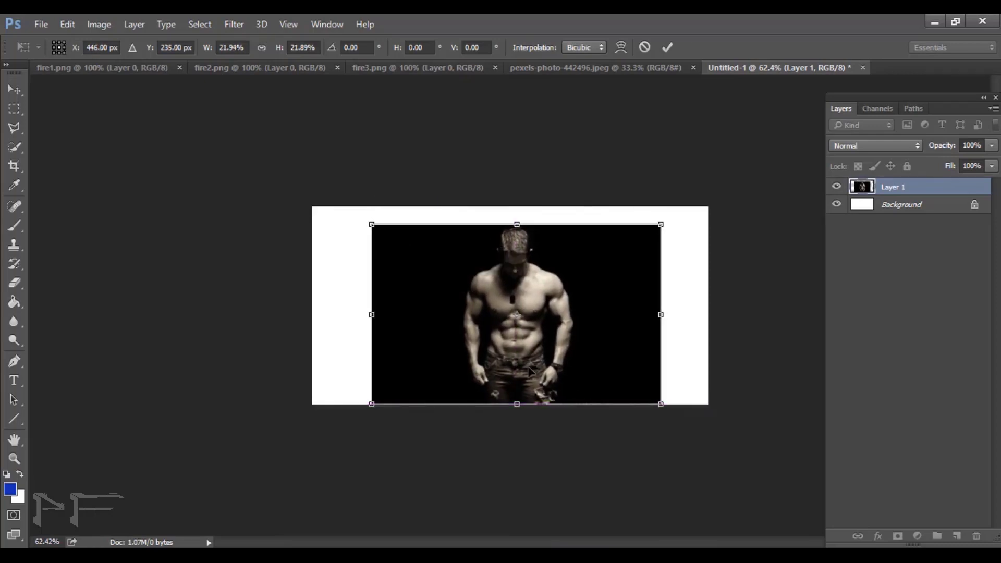
{"action": "key", "text": "Return"}
{"action": "key", "text": "z"}
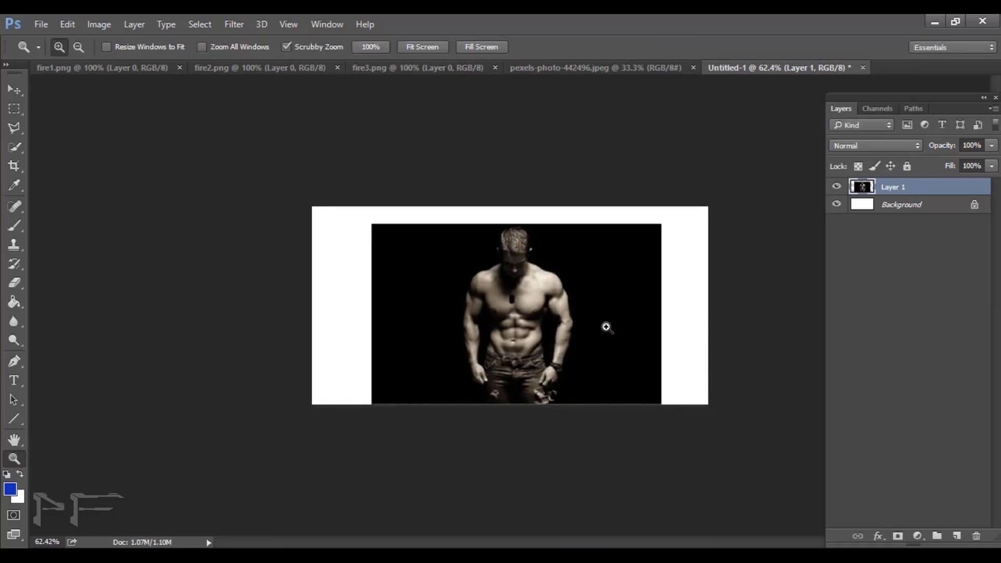
Unlock the Background layer into a regular Layer 0
{"action": "left_click_drag", "start_coordinate": [607, 327], "coordinate": [646, 324]}
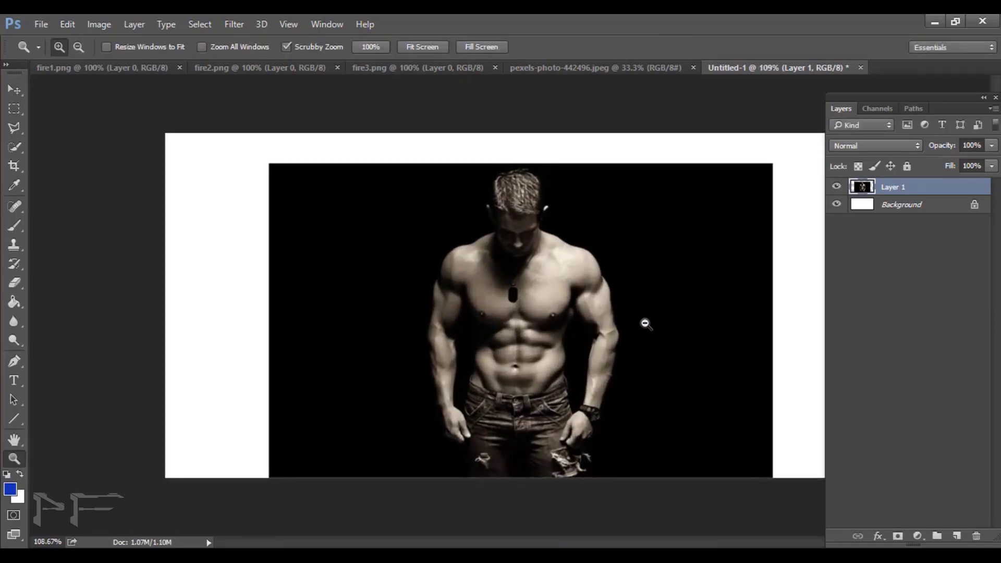
{"action": "left_click", "coordinate": [887, 211]}
{"action": "left_click", "coordinate": [975, 205]}
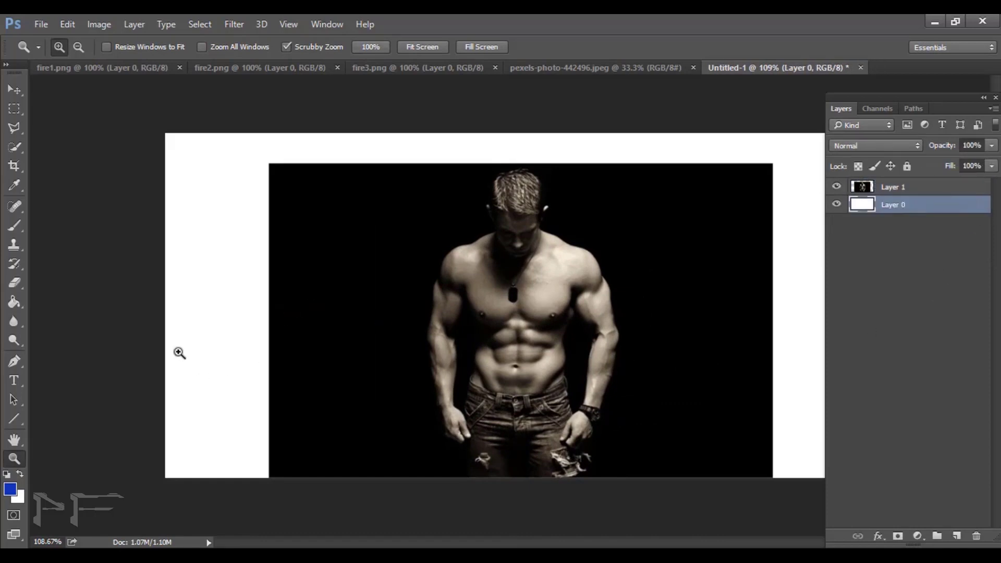
Set the foreground colour to #000000 and fill Layer 0 black with the Paint Bucket
{"action": "key", "text": "i"}
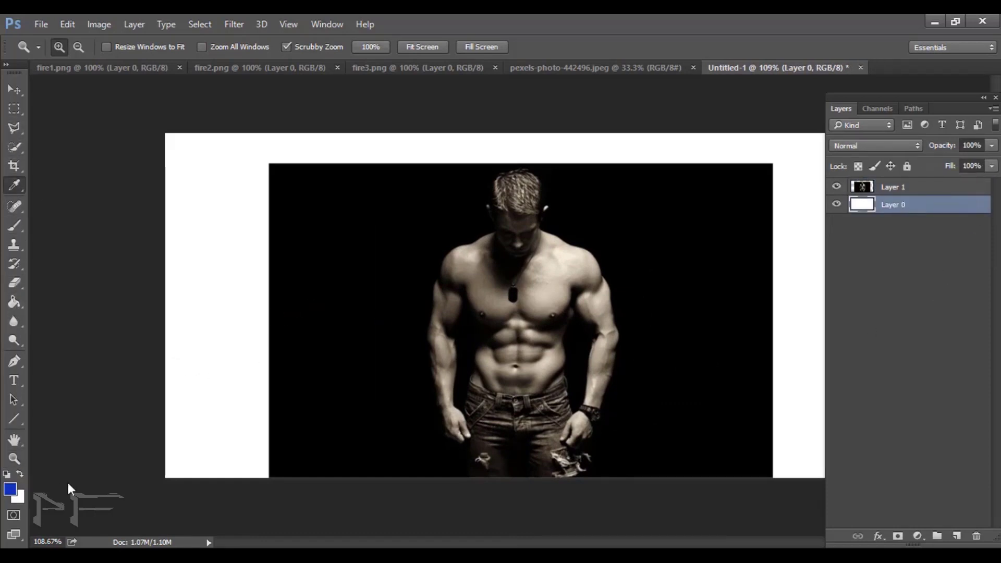
{"action": "left_click", "coordinate": [10, 490]}
{"action": "type", "text": "000000"}
{"action": "left_click", "coordinate": [647, 128]}
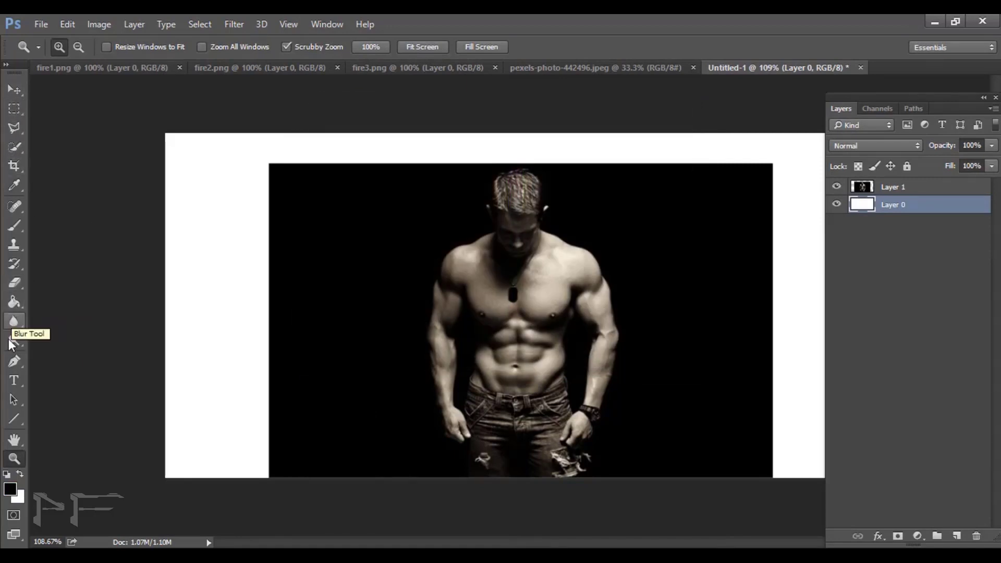
{"action": "left_click", "coordinate": [16, 303]}
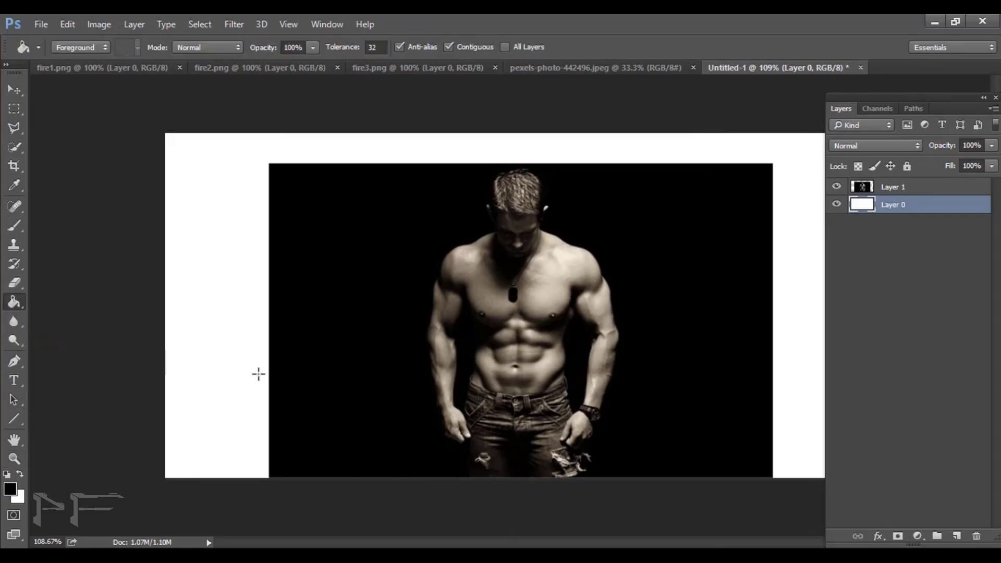
{"action": "left_click", "coordinate": [188, 315]}
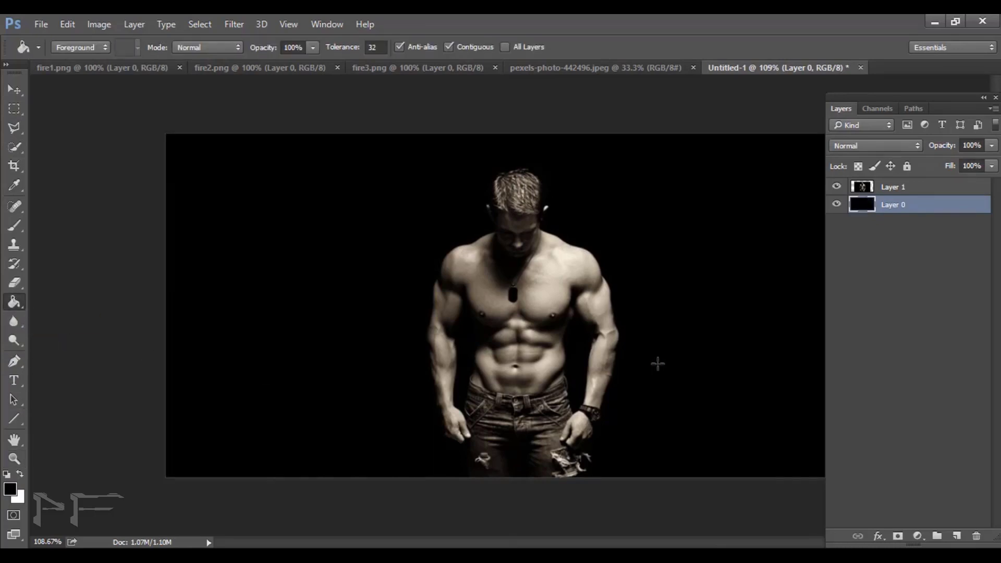
{"action": "left_click", "coordinate": [883, 189]}
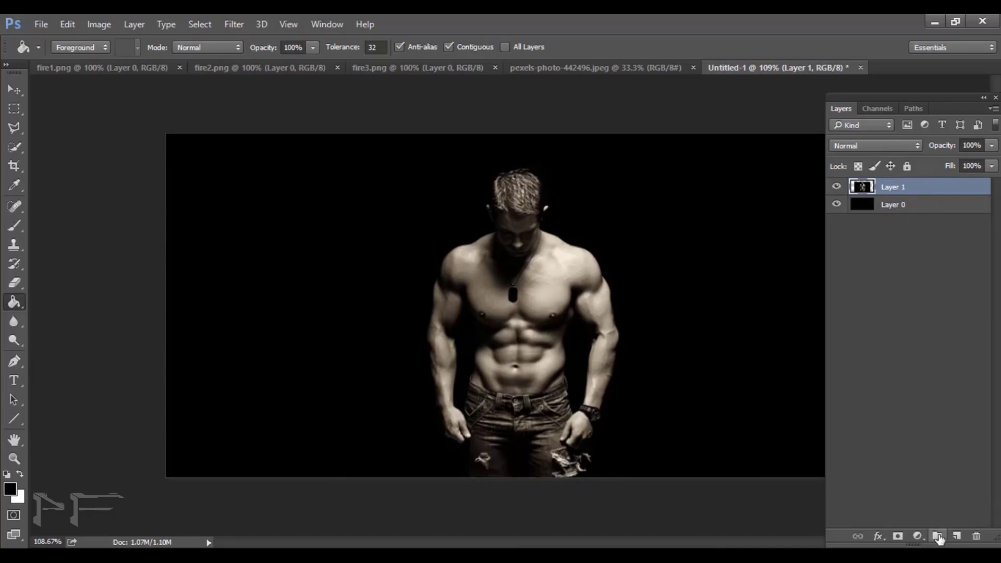
Paste the fire1.png flames into a new empty layer above the man photo
{"action": "left_click", "coordinate": [957, 536]}
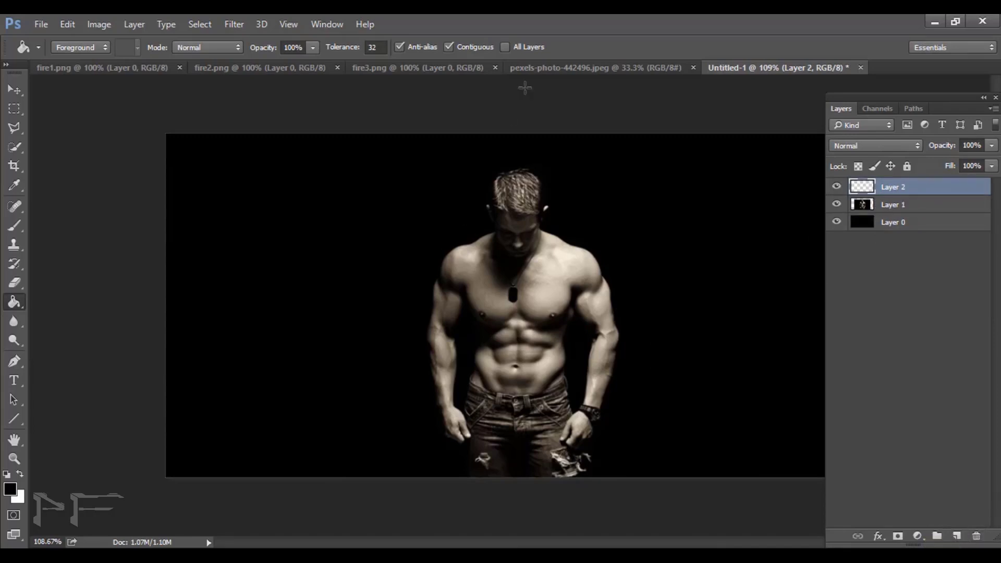
{"action": "left_click", "coordinate": [92, 73]}
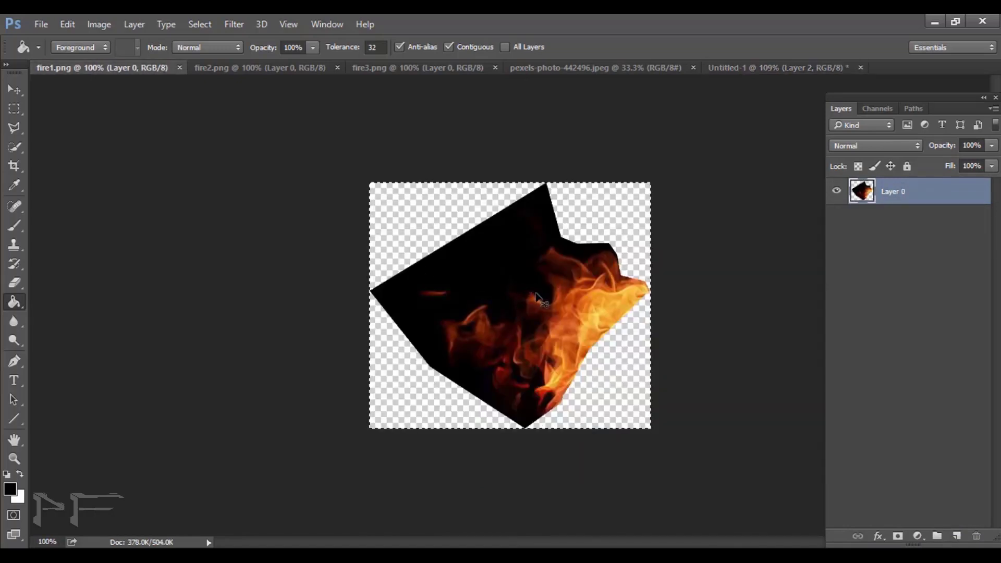
{"action": "left_click", "coordinate": [771, 67]}
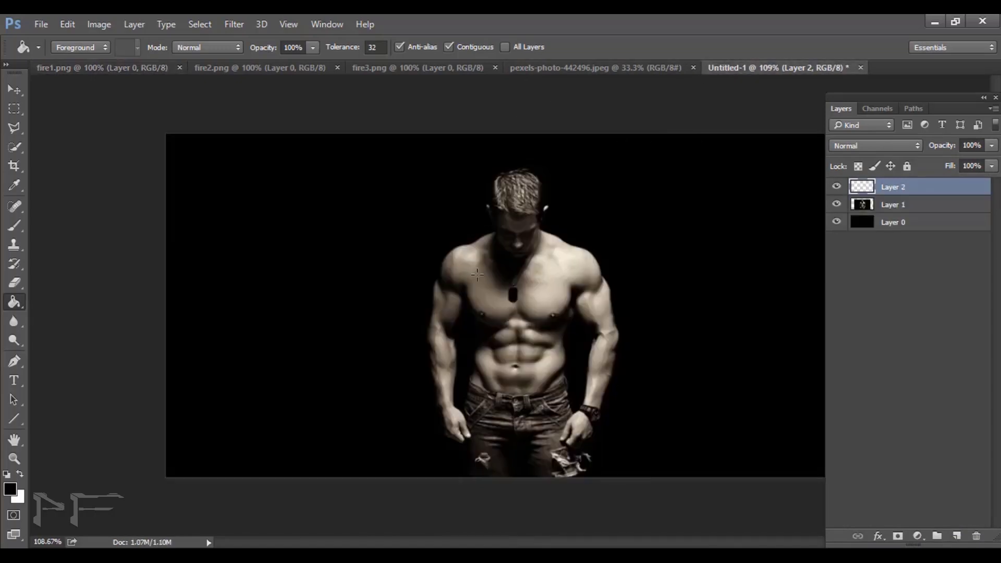
{"action": "key", "text": "ctrl+v"}
Set the fire layer to Screen blend mode and move it left of the man
{"action": "left_click", "coordinate": [915, 145]}
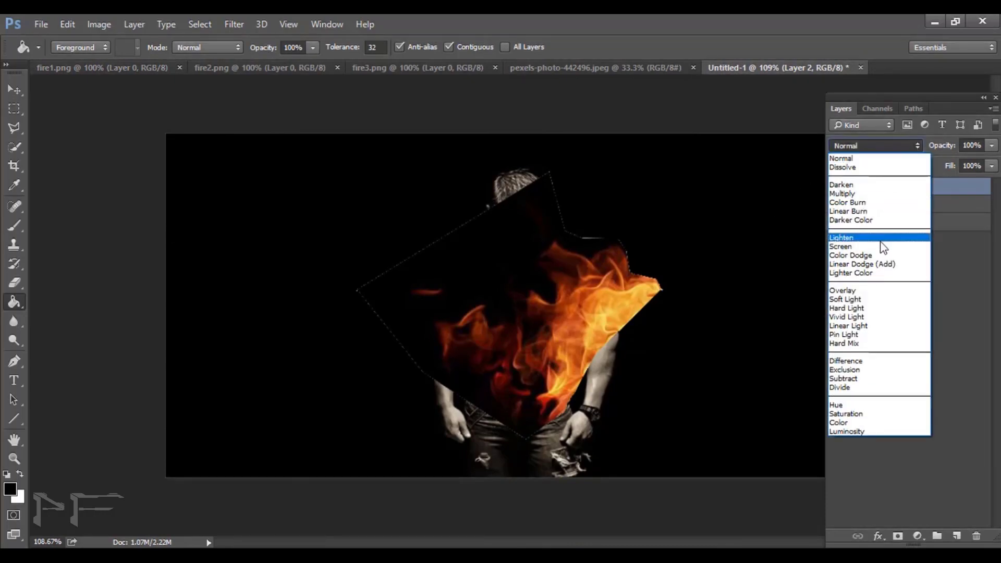
{"action": "left_click", "coordinate": [873, 247]}
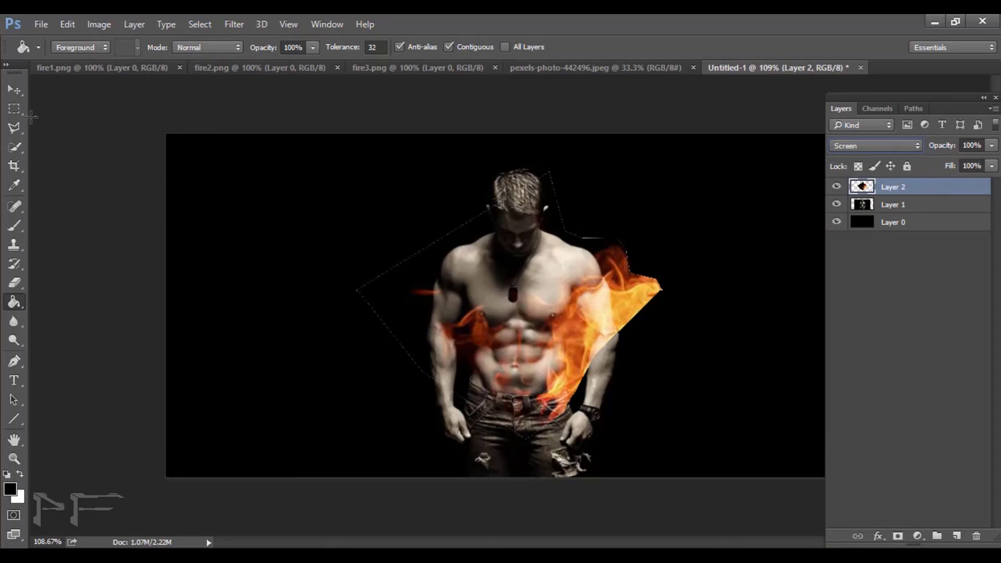
{"action": "key", "text": "v"}
{"action": "mouse_move", "coordinate": [503, 258]}
{"action": "left_mouse_down"}
{"action": "mouse_move", "coordinate": [320, 253]}
{"action": "mouse_move", "coordinate": [329, 253]}
{"action": "left_mouse_up"}
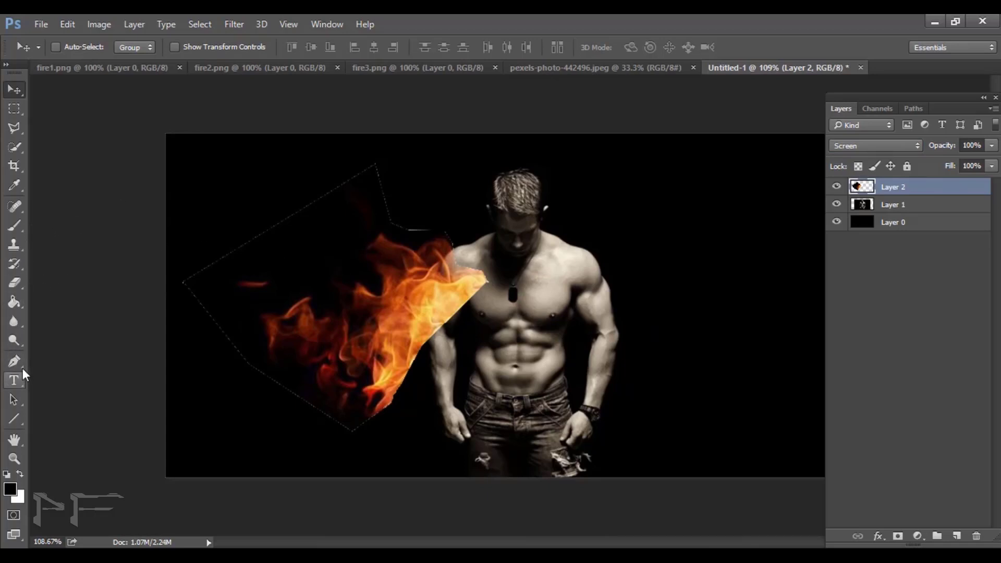
Erase the fire layer's faint outline edges with a 50, then 7, eraser brush
{"action": "left_click", "coordinate": [14, 282]}
{"action": "key", "text": "bracketright"}
{"action": "key", "text": "bracketright"}
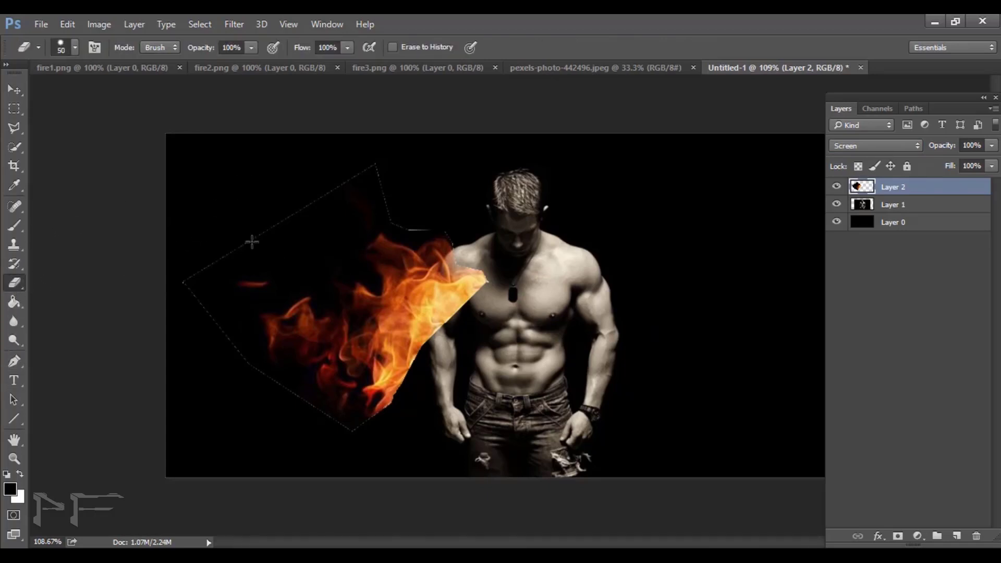
{"action": "left_click_drag", "start_coordinate": [277, 228], "coordinate": [373, 167]}
{"action": "left_click_drag", "start_coordinate": [203, 316], "coordinate": [344, 428]}
{"action": "key", "text": "bracketleft"}
{"action": "key", "text": "bracketleft"}
{"action": "key", "text": "bracketleft"}
{"action": "left_click_drag", "start_coordinate": [364, 425], "coordinate": [467, 265]}
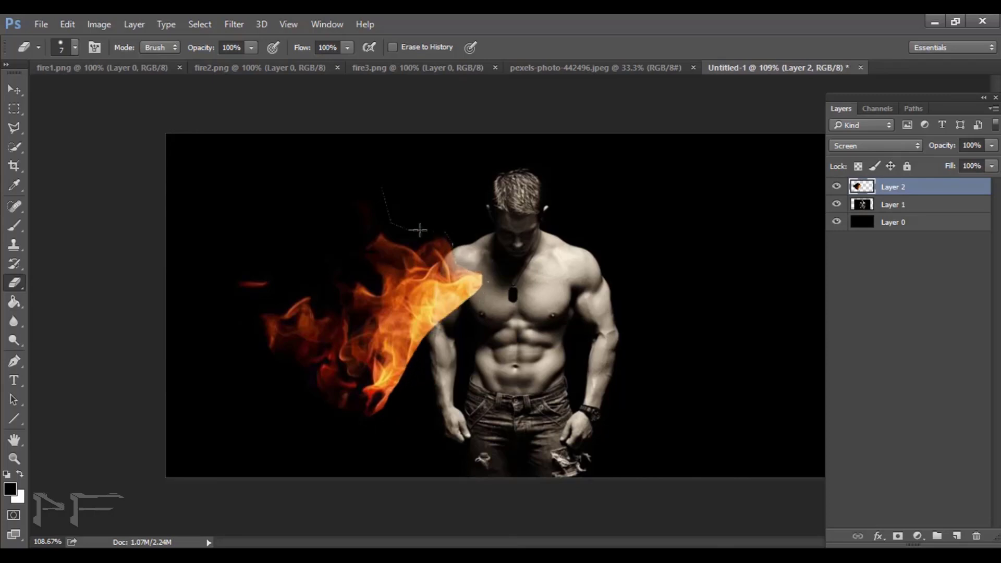
{"action": "left_click_drag", "start_coordinate": [376, 190], "coordinate": [486, 287]}
Move the fire and rotate it to about -16° along the man's left side
{"action": "key", "text": "v"}
{"action": "mouse_move", "coordinate": [377, 313]}
{"action": "left_mouse_down"}
{"action": "mouse_move", "coordinate": [397, 274]}
{"action": "mouse_move", "coordinate": [401, 302]}
{"action": "left_mouse_up"}
{"action": "key", "text": "ctrl+t"}
{"action": "left_click_drag", "start_coordinate": [514, 167], "coordinate": [560, 349]}
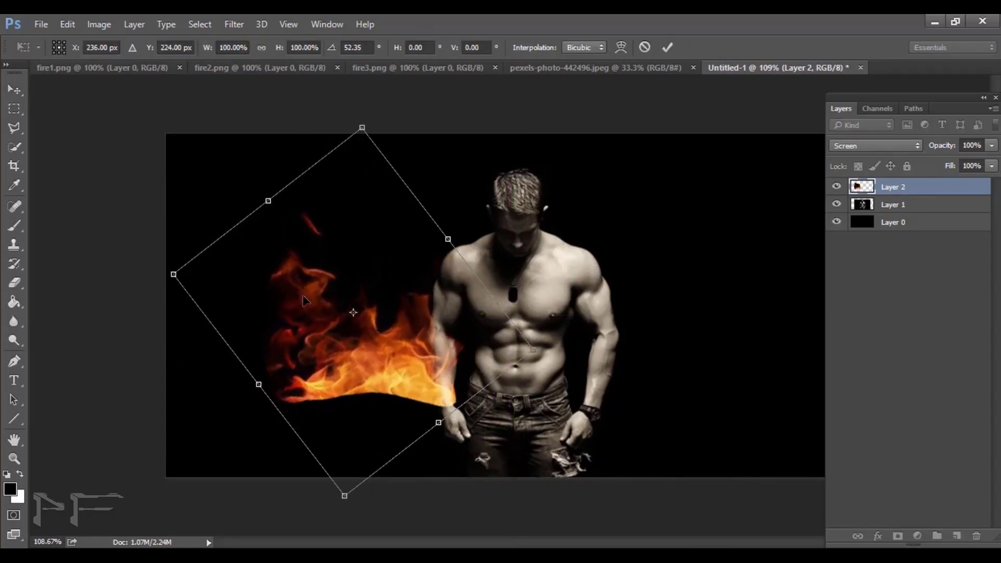
{"action": "mouse_move", "coordinate": [316, 308]}
{"action": "left_mouse_down"}
{"action": "mouse_move", "coordinate": [326, 368]}
{"action": "mouse_move", "coordinate": [331, 309]}
{"action": "left_mouse_up"}
{"action": "mouse_move", "coordinate": [578, 396]}
{"action": "left_mouse_down"}
{"action": "mouse_move", "coordinate": [417, 210]}
{"action": "mouse_move", "coordinate": [448, 224]}
{"action": "left_mouse_up"}
{"action": "left_click_drag", "start_coordinate": [418, 313], "coordinate": [390, 283]}
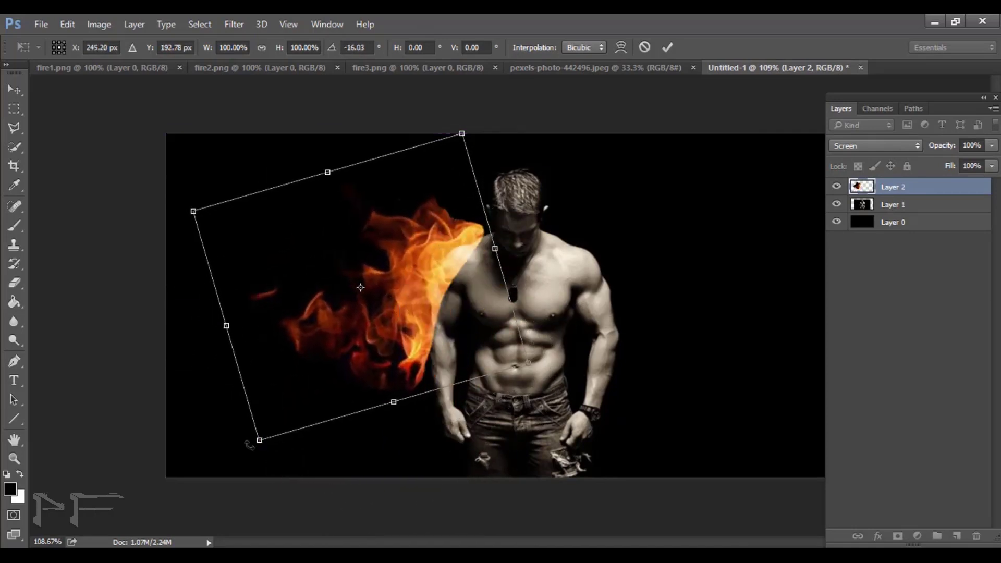
Shrink the fire to roughly 77% against the left shoulder and commit the transform
{"action": "left_click_drag", "start_coordinate": [255, 446], "coordinate": [295, 385]}
{"action": "left_click_drag", "start_coordinate": [392, 214], "coordinate": [379, 244]}
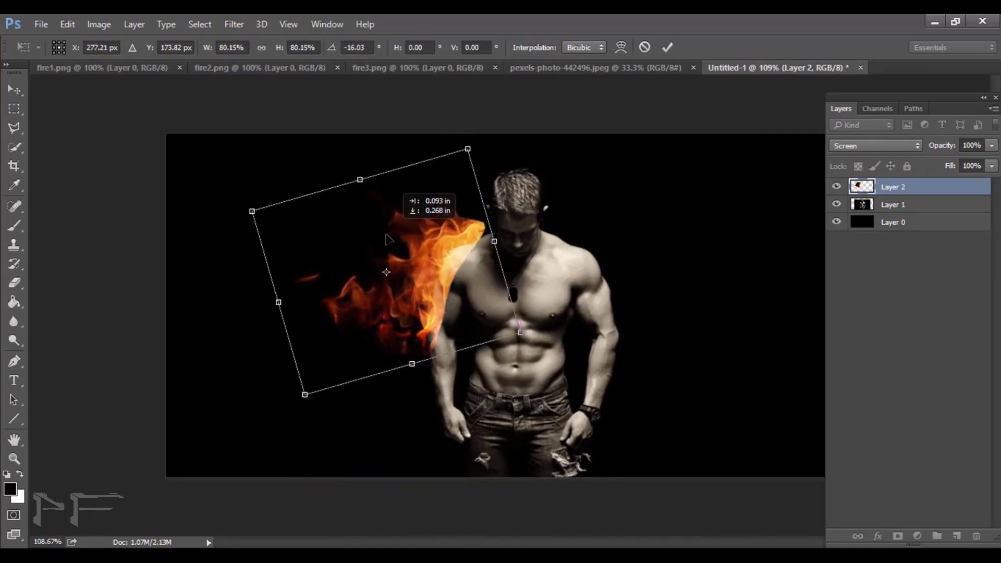
{"action": "left_click_drag", "start_coordinate": [419, 213], "coordinate": [453, 204]}
{"action": "left_click_drag", "start_coordinate": [474, 156], "coordinate": [469, 164]}
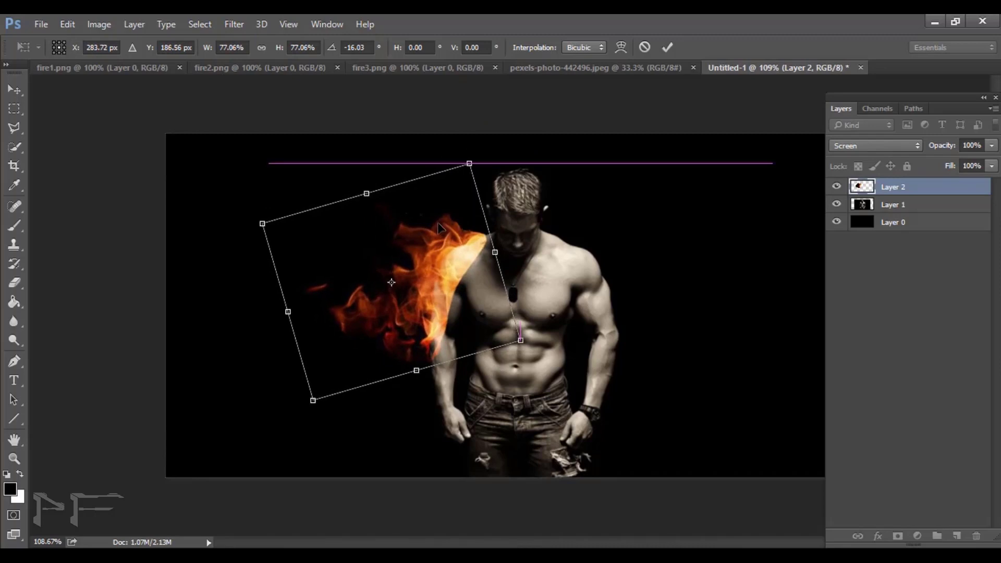
{"action": "key", "text": "Return"}
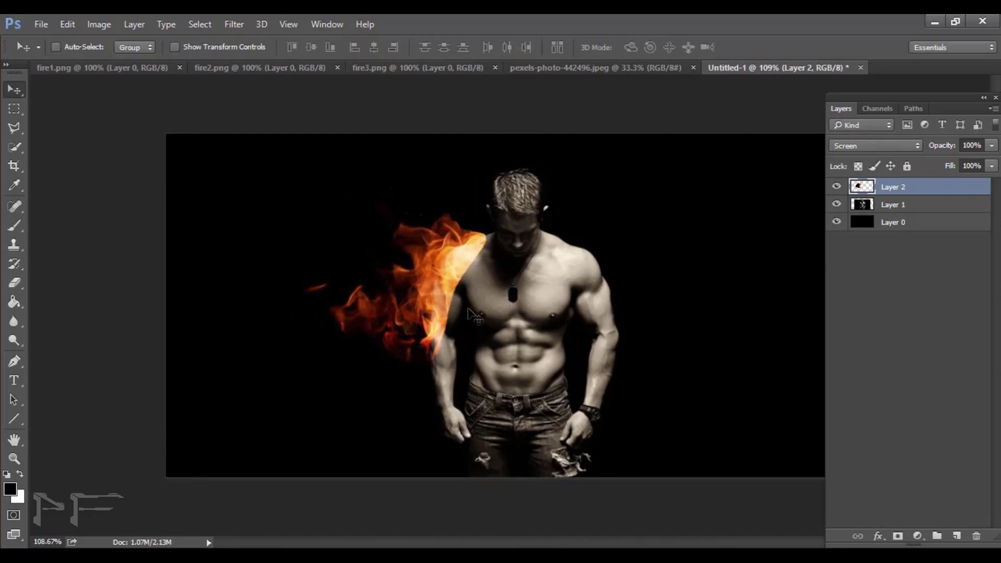
Fade the fire where it overlaps the left shoulder using a 22% opacity eraser
{"action": "key", "text": "z"}
{"action": "left_click_drag", "start_coordinate": [585, 311], "coordinate": [617, 311]}
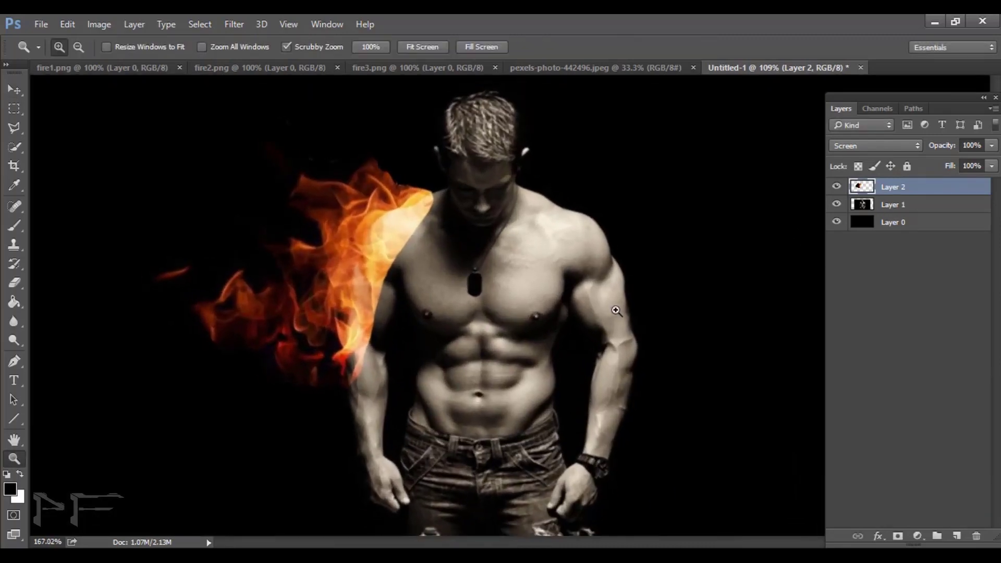
{"action": "key", "text": "e"}
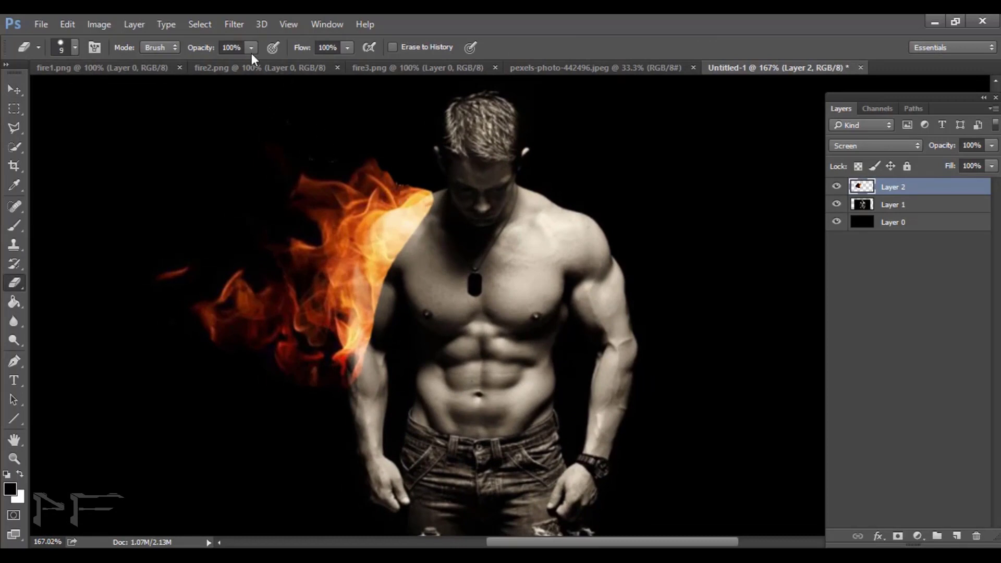
{"action": "left_click_drag", "start_coordinate": [251, 48], "coordinate": [194, 68]}
{"action": "key", "text": "bracketright"}
{"action": "key", "text": "bracketright"}
{"action": "key", "text": "bracketright"}
{"action": "mouse_move", "coordinate": [388, 258]}
{"action": "left_mouse_down"}
{"action": "mouse_move", "coordinate": [404, 236]}
{"action": "mouse_move", "coordinate": [388, 261]}
{"action": "mouse_move", "coordinate": [389, 233]}
{"action": "mouse_move", "coordinate": [363, 377]}
{"action": "left_mouse_up"}
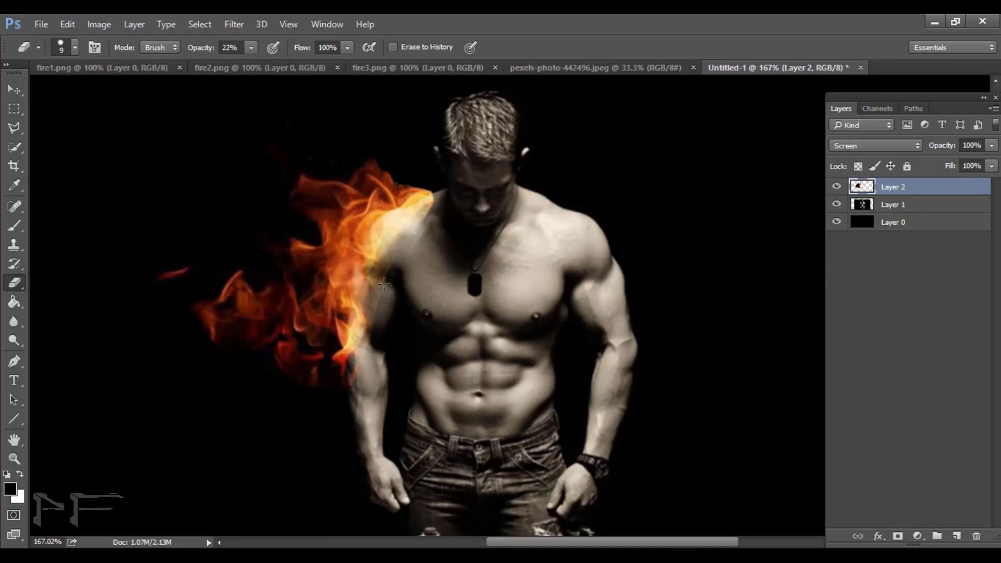
{"action": "left_click_drag", "start_coordinate": [381, 284], "coordinate": [389, 261]}
{"action": "left_click_drag", "start_coordinate": [423, 216], "coordinate": [422, 219]}
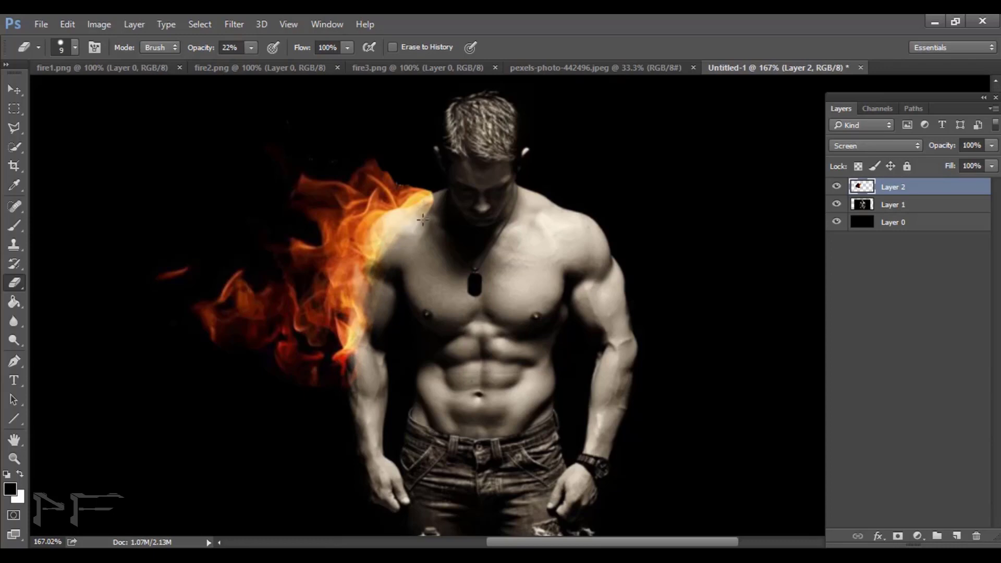
Soften the remaining flame glow along the shoulder edge at 8% eraser opacity
{"action": "left_click_drag", "start_coordinate": [251, 48], "coordinate": [241, 63]}
{"action": "mouse_move", "coordinate": [385, 229]}
{"action": "left_mouse_down"}
{"action": "mouse_move", "coordinate": [372, 245]}
{"action": "mouse_move", "coordinate": [393, 226]}
{"action": "mouse_move", "coordinate": [418, 233]}
{"action": "left_mouse_up"}
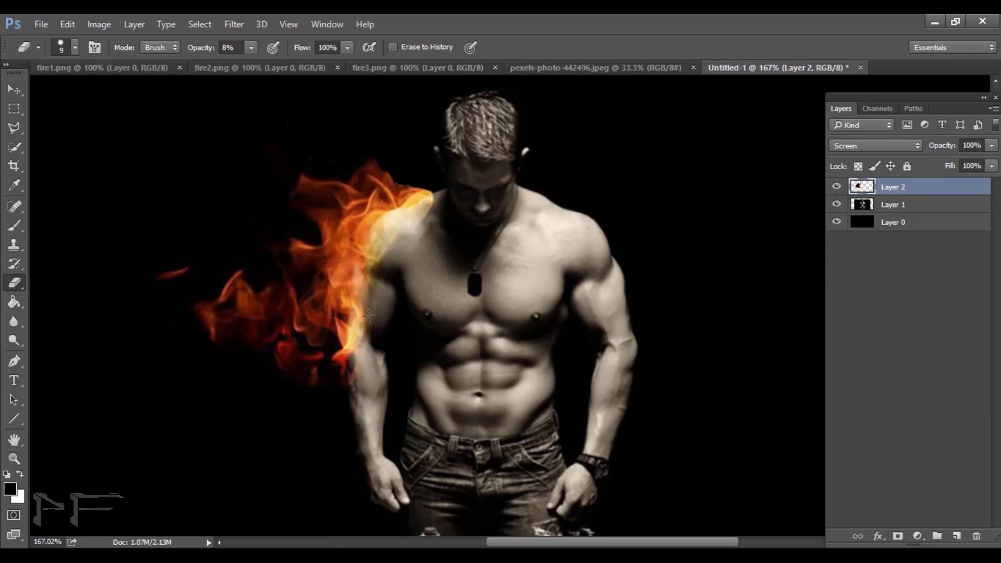
{"action": "mouse_move", "coordinate": [368, 328]}
{"action": "left_mouse_down"}
{"action": "mouse_move", "coordinate": [395, 231]}
{"action": "mouse_move", "coordinate": [350, 335]}
{"action": "mouse_move", "coordinate": [411, 231]}
{"action": "left_mouse_up"}
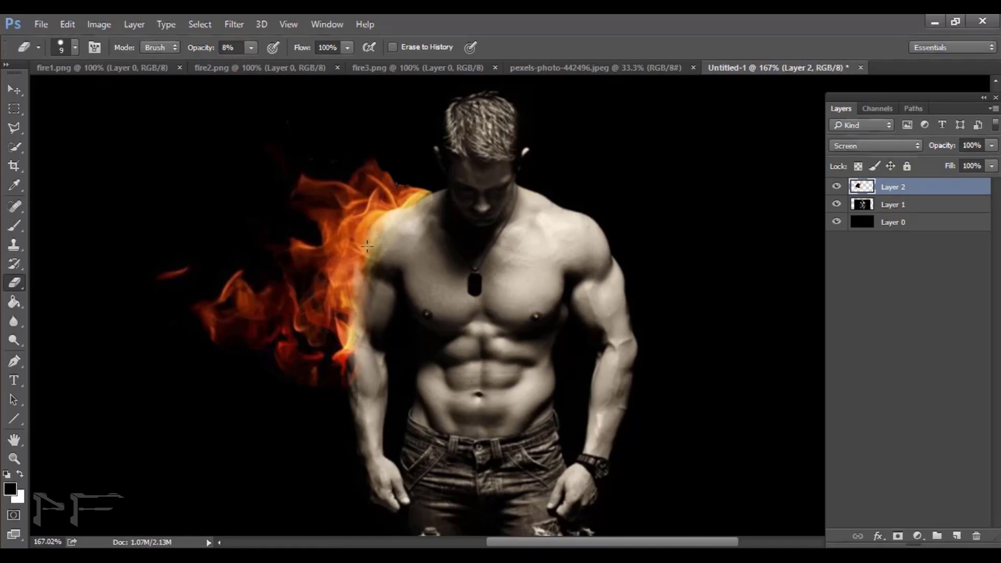
{"action": "left_click_drag", "start_coordinate": [375, 222], "coordinate": [378, 235]}
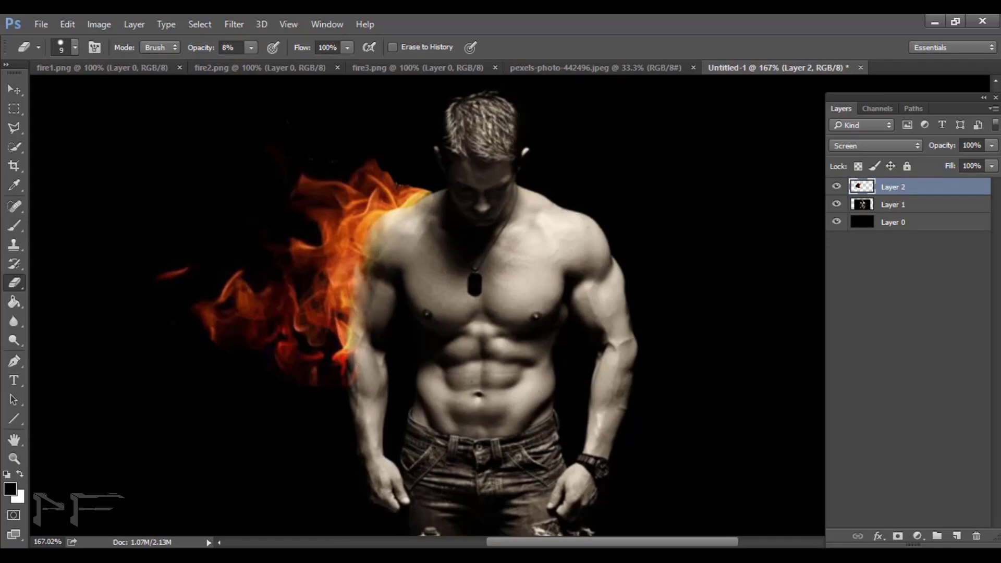
{"action": "left_click", "coordinate": [15, 285]}
Paste the fire1.png flames into a new layer in the man composite
{"action": "key", "text": "ctrl+Tab"}
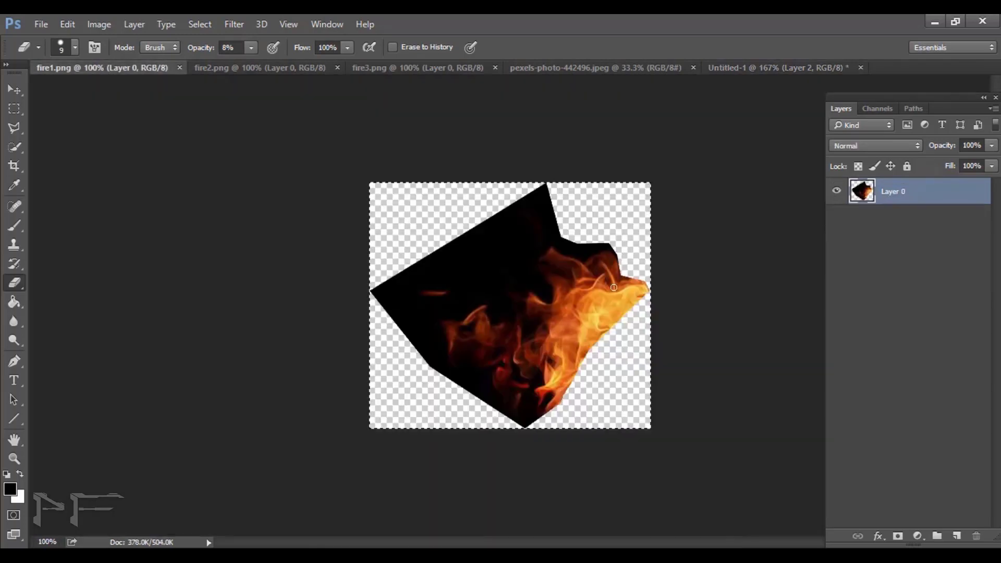
{"action": "left_click", "coordinate": [746, 67]}
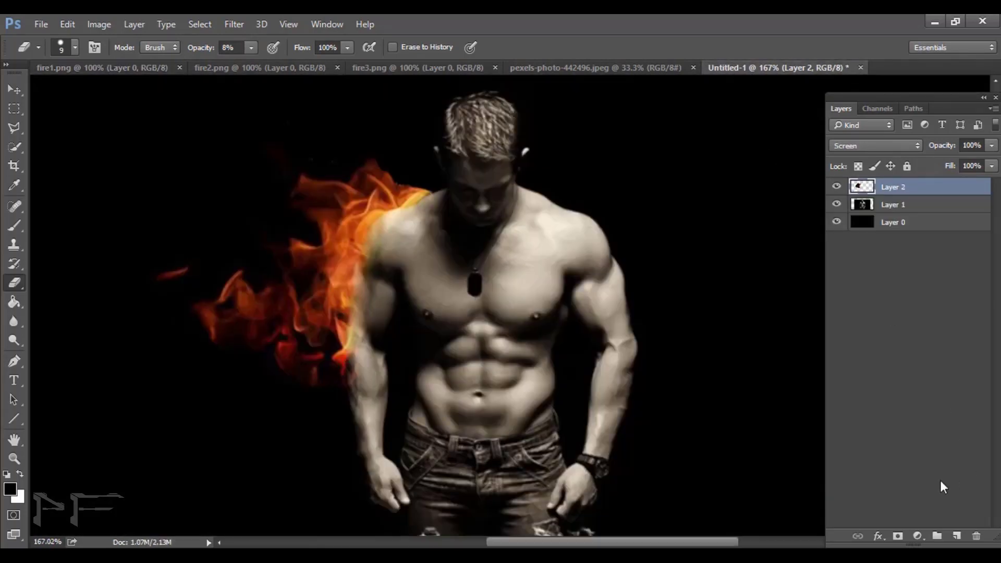
{"action": "left_click", "coordinate": [957, 536]}
{"action": "key", "text": "ctrl+v"}
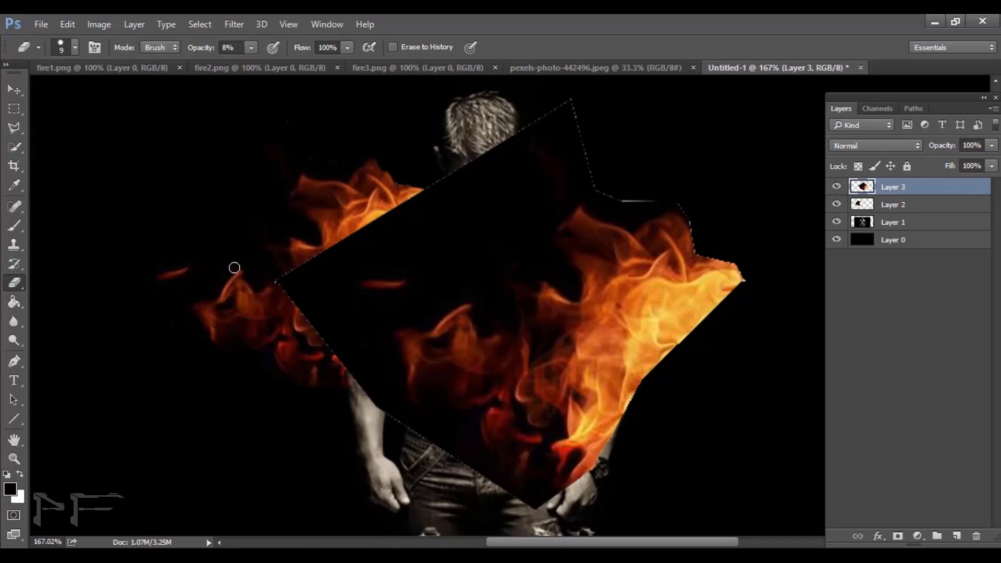
Erase the pasted block's ragged edges with the eraser at 94% opacity
{"action": "left_click_drag", "start_coordinate": [250, 48], "coordinate": [281, 66]}
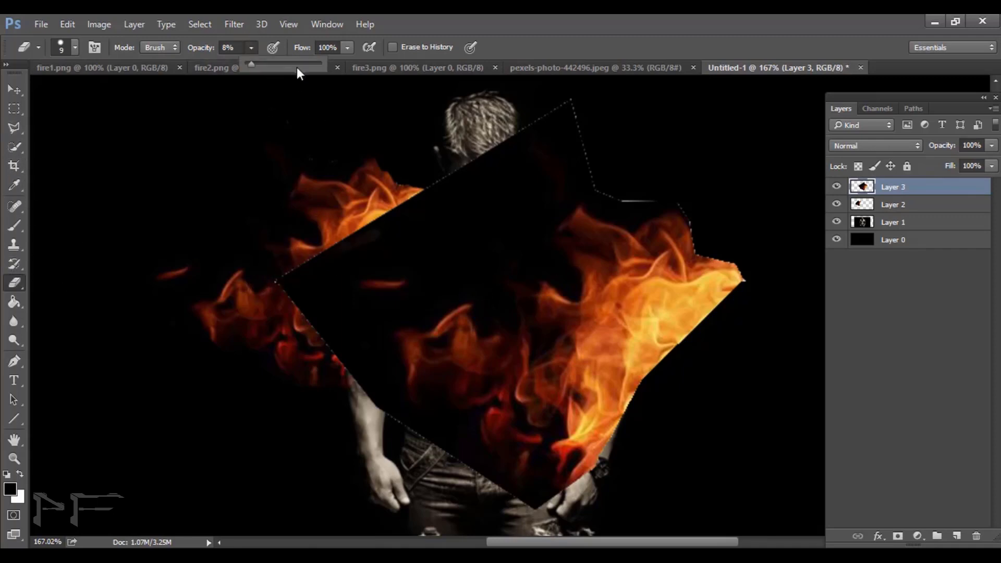
{"action": "left_click_drag", "start_coordinate": [276, 279], "coordinate": [347, 231]}
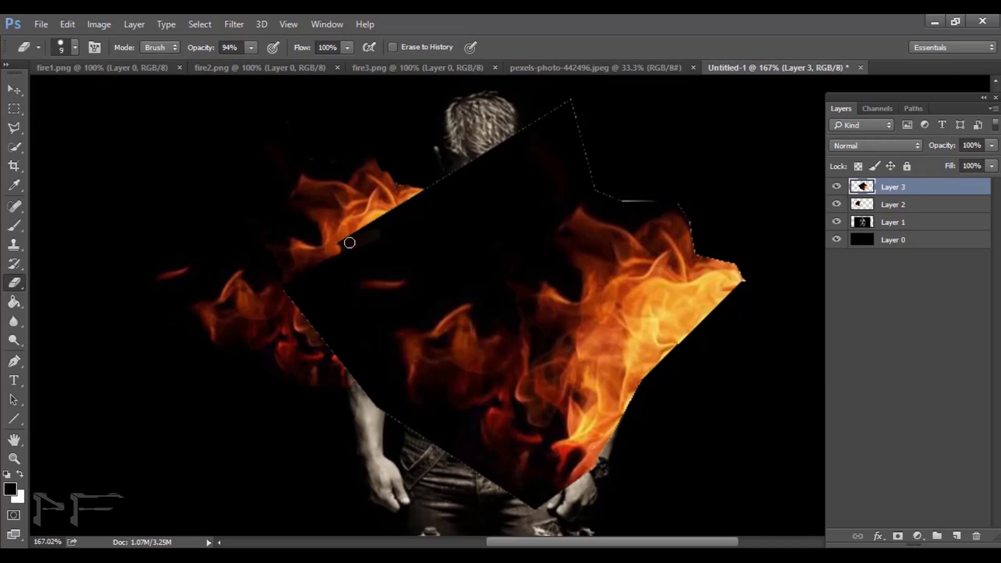
{"action": "mouse_move", "coordinate": [409, 197]}
{"action": "left_mouse_down"}
{"action": "mouse_move", "coordinate": [653, 200]}
{"action": "mouse_move", "coordinate": [748, 277]}
{"action": "left_mouse_up"}
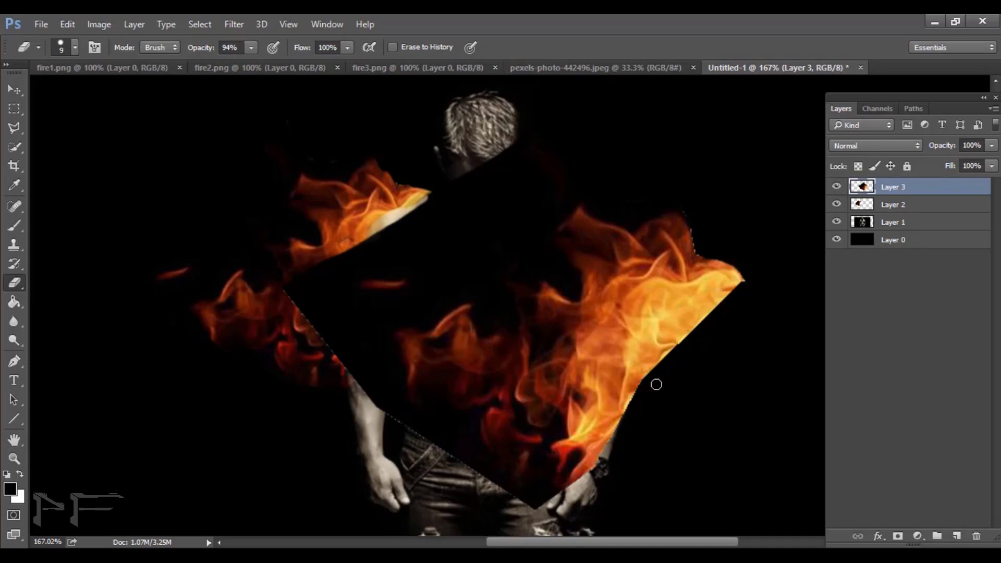
{"action": "left_click_drag", "start_coordinate": [630, 421], "coordinate": [515, 510]}
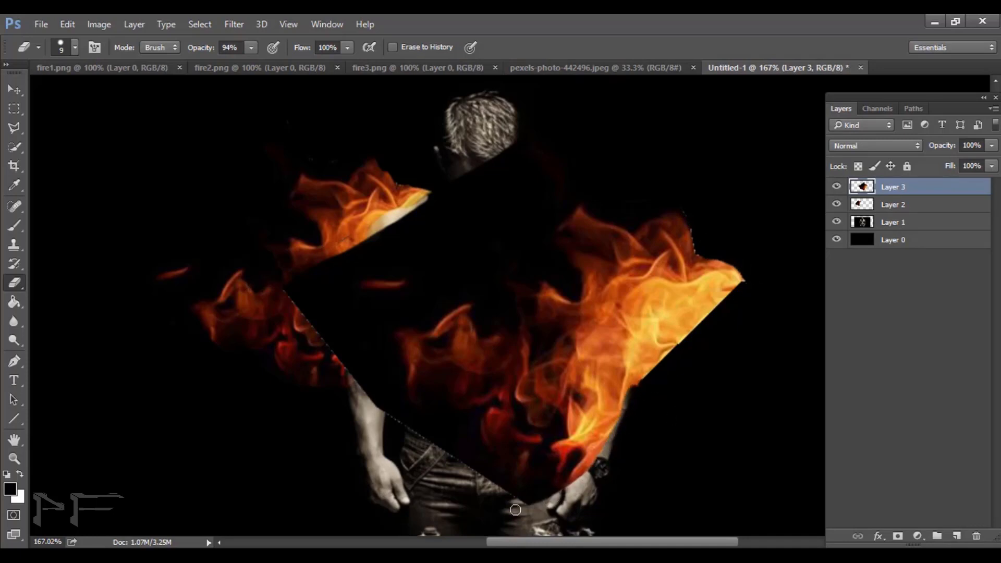
{"action": "left_click_drag", "start_coordinate": [288, 293], "coordinate": [471, 471]}
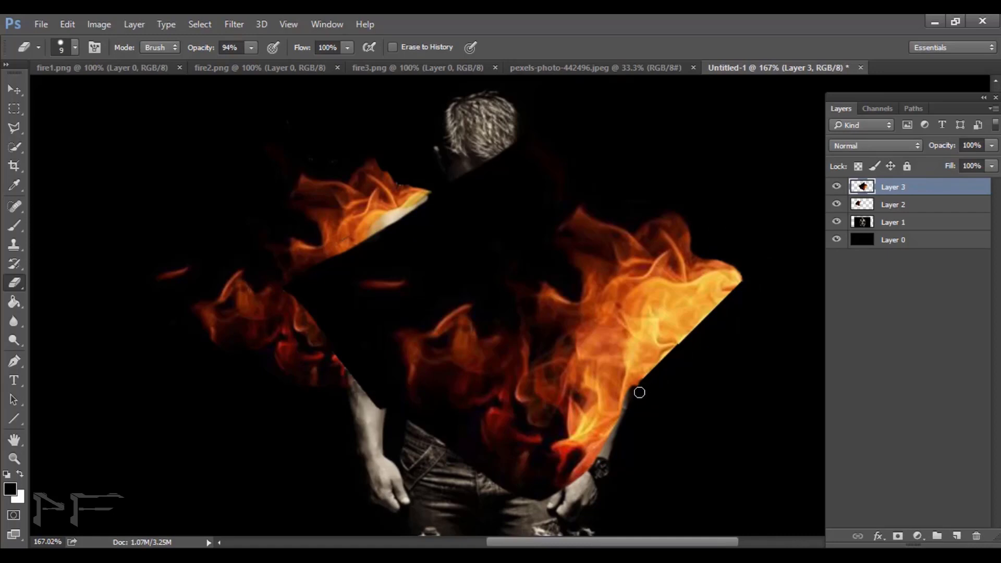
{"action": "left_click_drag", "start_coordinate": [639, 388], "coordinate": [632, 399]}
Shrink the pasted fire, mirror it horizontally, and place it on the right shoulder
{"action": "key", "text": "ctrl+t"}
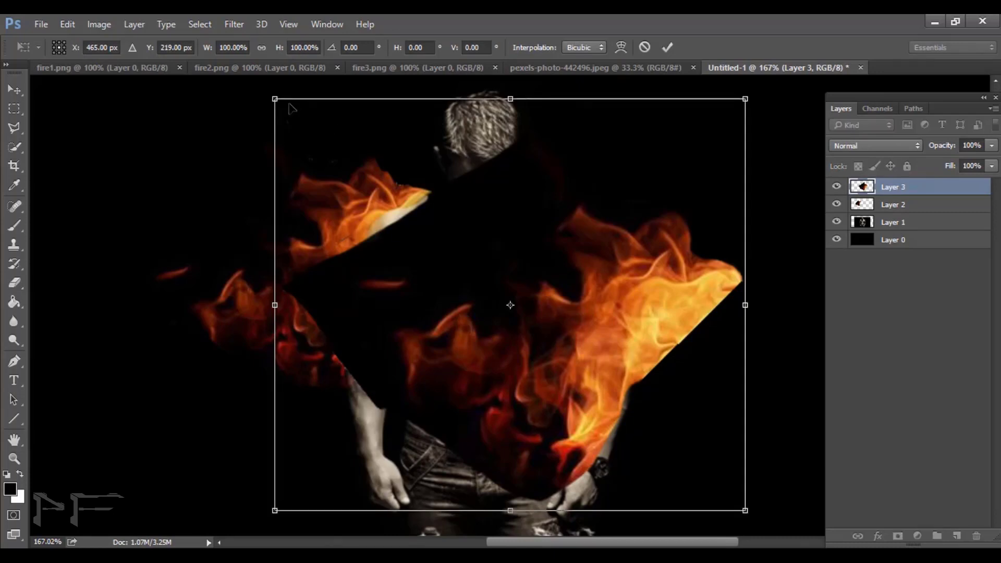
{"action": "left_click_drag", "start_coordinate": [276, 98], "coordinate": [377, 191]}
{"action": "mouse_move", "coordinate": [554, 359]}
{"action": "left_mouse_down"}
{"action": "mouse_move", "coordinate": [518, 272]}
{"action": "mouse_move", "coordinate": [388, 268]}
{"action": "left_mouse_up"}
{"action": "left_click_drag", "start_coordinate": [317, 294], "coordinate": [798, 293]}
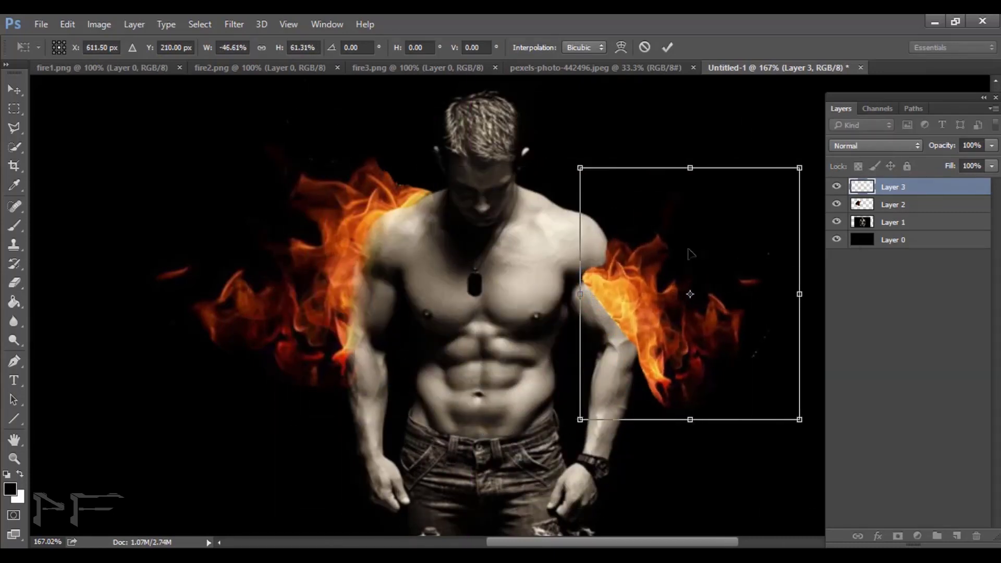
{"action": "mouse_move", "coordinate": [634, 236]}
{"action": "left_mouse_down"}
{"action": "mouse_move", "coordinate": [636, 201]}
{"action": "mouse_move", "coordinate": [603, 177]}
{"action": "left_mouse_up"}
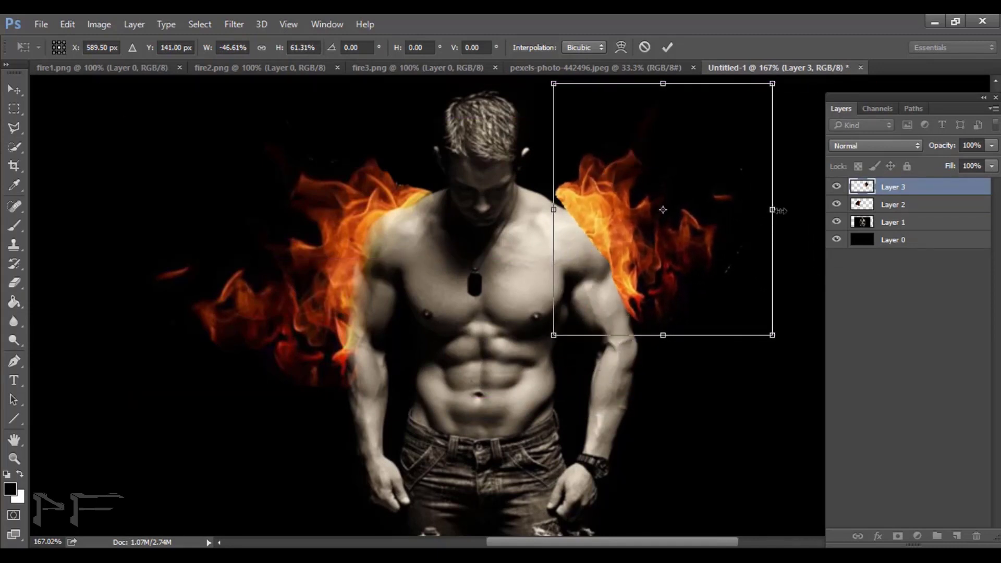
{"action": "left_click_drag", "start_coordinate": [791, 212], "coordinate": [866, 194]}
{"action": "left_click_drag", "start_coordinate": [657, 168], "coordinate": [655, 178]}
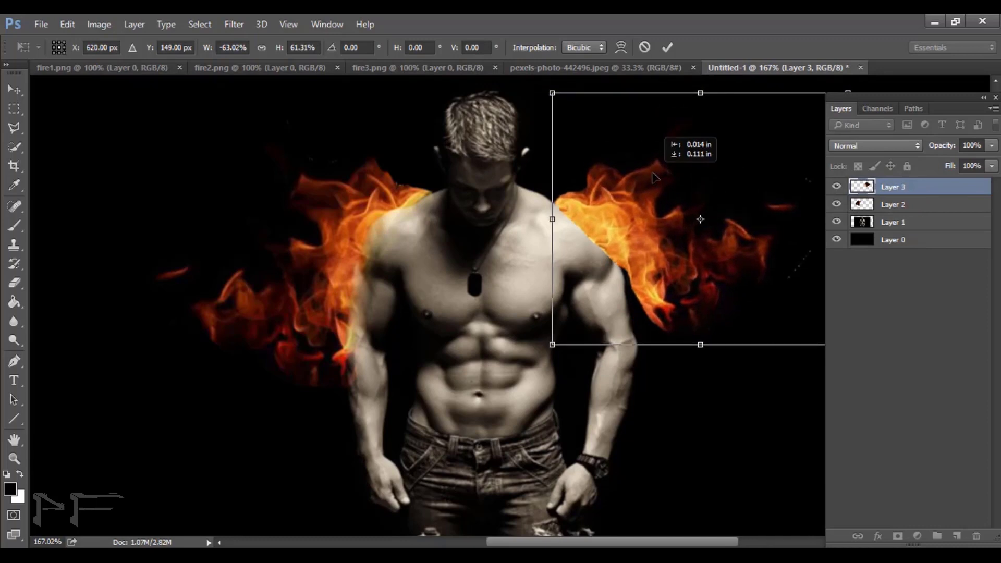
{"action": "key", "text": "Return"}
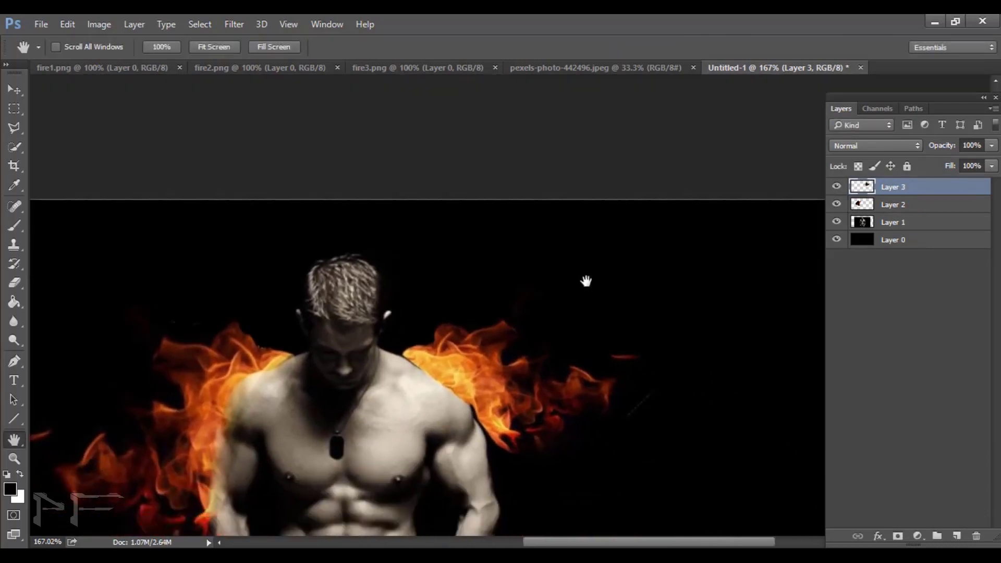
{"action": "mouse_move", "coordinate": [474, 342]}
{"action": "left_mouse_down"}
{"action": "mouse_move", "coordinate": [623, 234]}
{"action": "mouse_move", "coordinate": [633, 201]}
{"action": "left_mouse_up"}
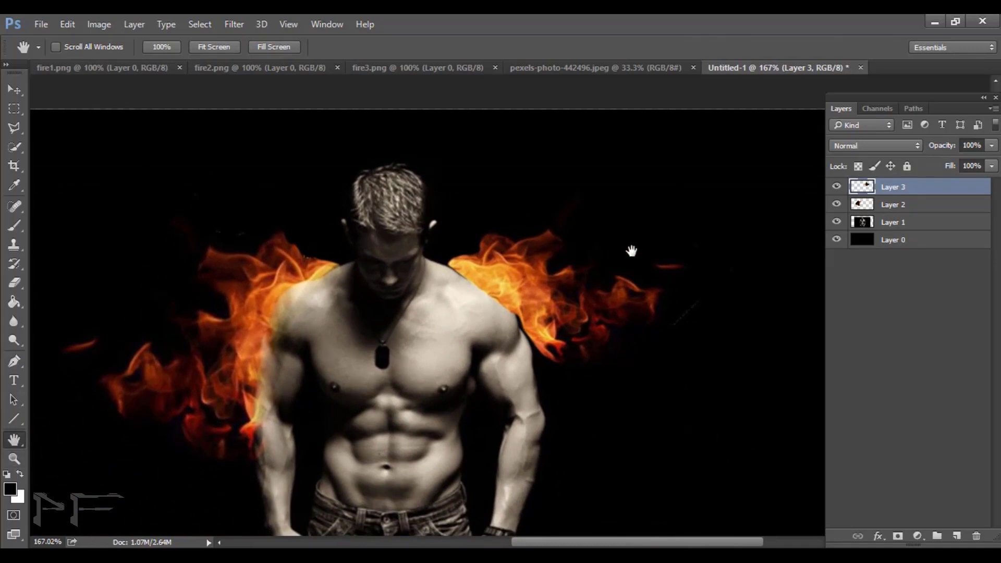
Stretch the right-side flames taller and tilt them to about 17°
{"action": "key", "text": "ctrl+t"}
{"action": "left_click_drag", "start_coordinate": [551, 276], "coordinate": [551, 286]}
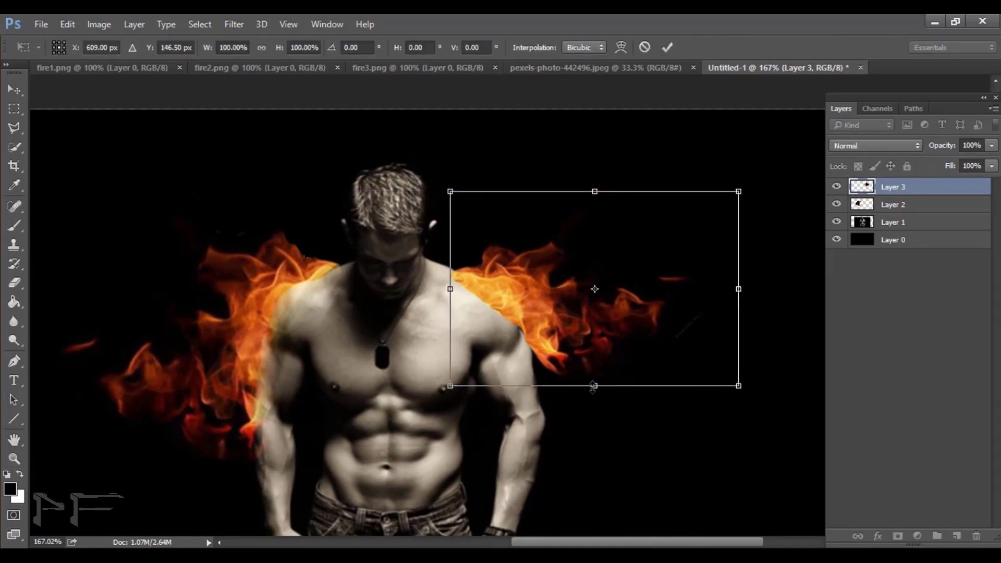
{"action": "left_click_drag", "start_coordinate": [594, 386], "coordinate": [595, 444]}
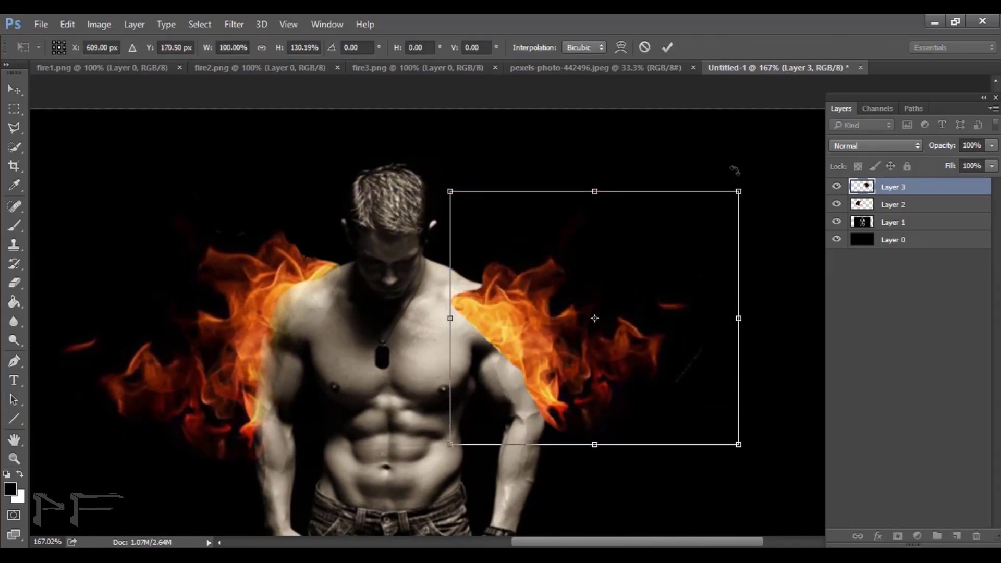
{"action": "left_click_drag", "start_coordinate": [735, 170], "coordinate": [761, 209]}
{"action": "left_click_drag", "start_coordinate": [573, 262], "coordinate": [588, 268]}
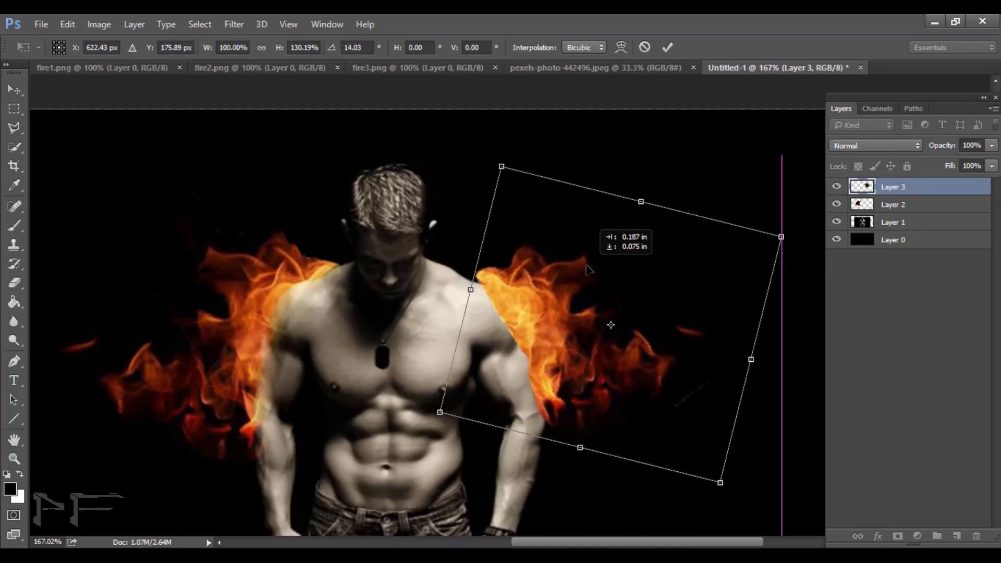
{"action": "left_click_drag", "start_coordinate": [797, 215], "coordinate": [803, 227]}
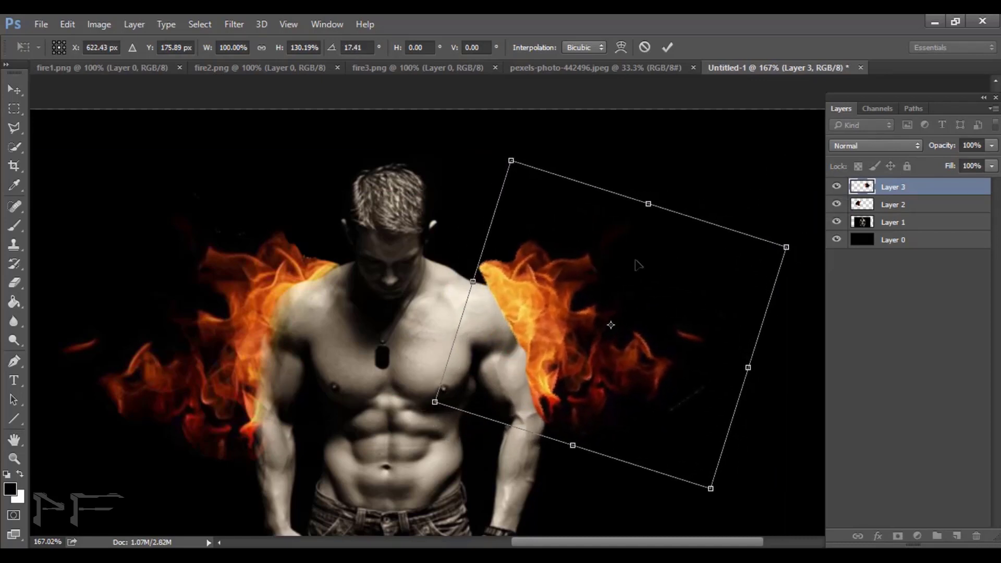
{"action": "left_click_drag", "start_coordinate": [636, 262], "coordinate": [614, 267]}
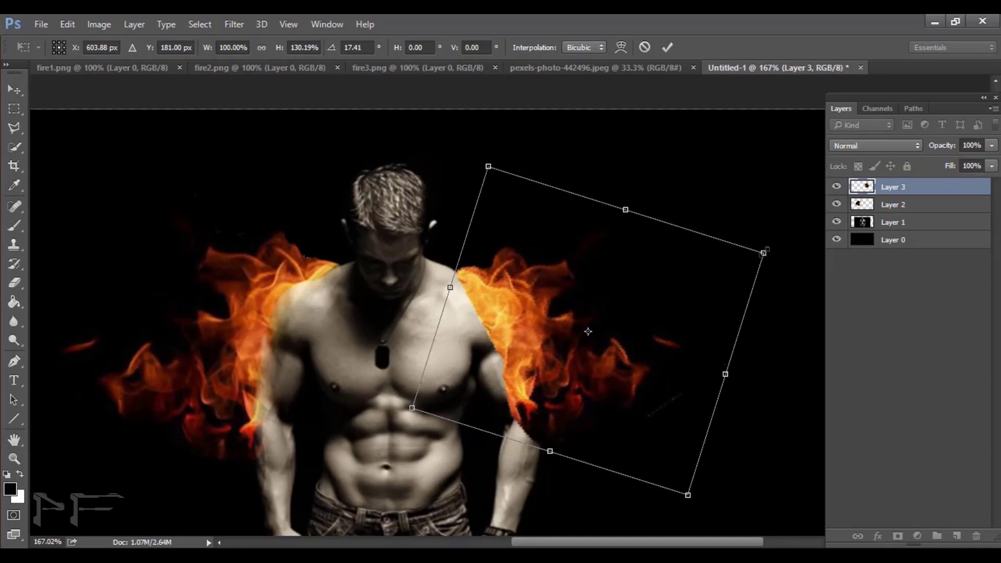
Enlarge the right-side flames outward, commit, and nudge them slightly down
{"action": "left_click_drag", "start_coordinate": [767, 250], "coordinate": [788, 244]}
{"action": "left_click_drag", "start_coordinate": [628, 252], "coordinate": [626, 258]}
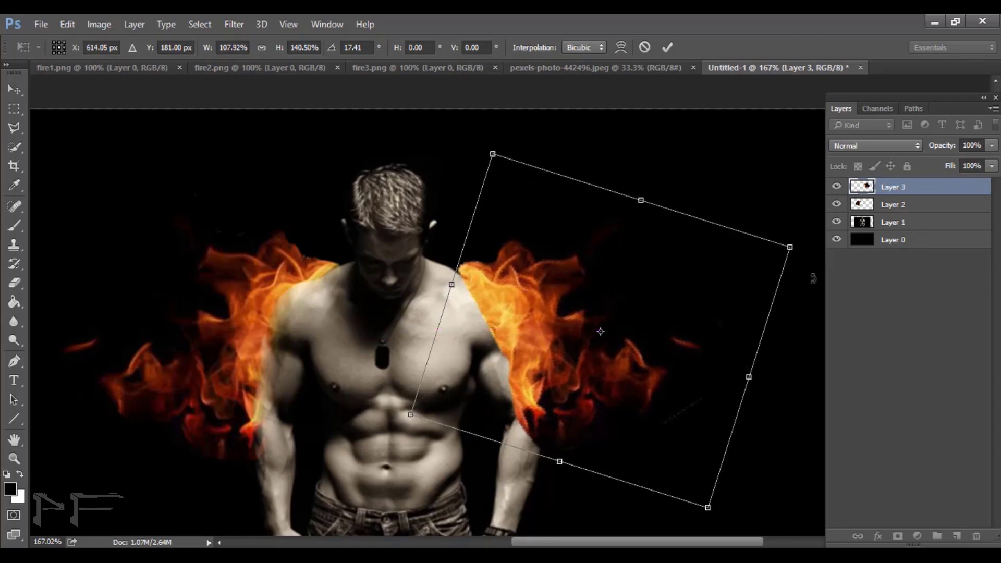
{"action": "left_click_drag", "start_coordinate": [791, 247], "coordinate": [808, 243]}
{"action": "left_click_drag", "start_coordinate": [707, 507], "coordinate": [726, 513]}
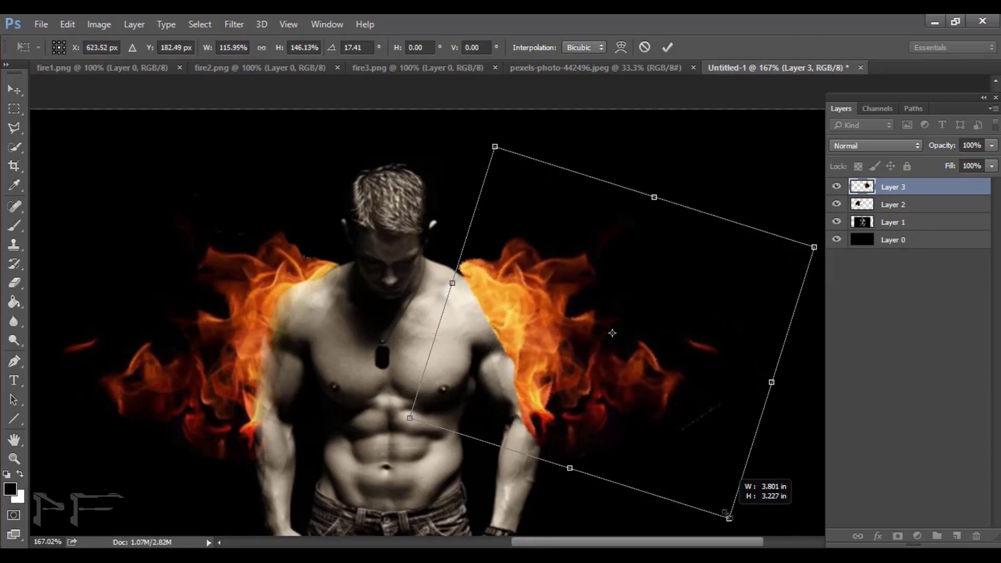
{"action": "key", "text": "Return"}
{"action": "key", "text": "h"}
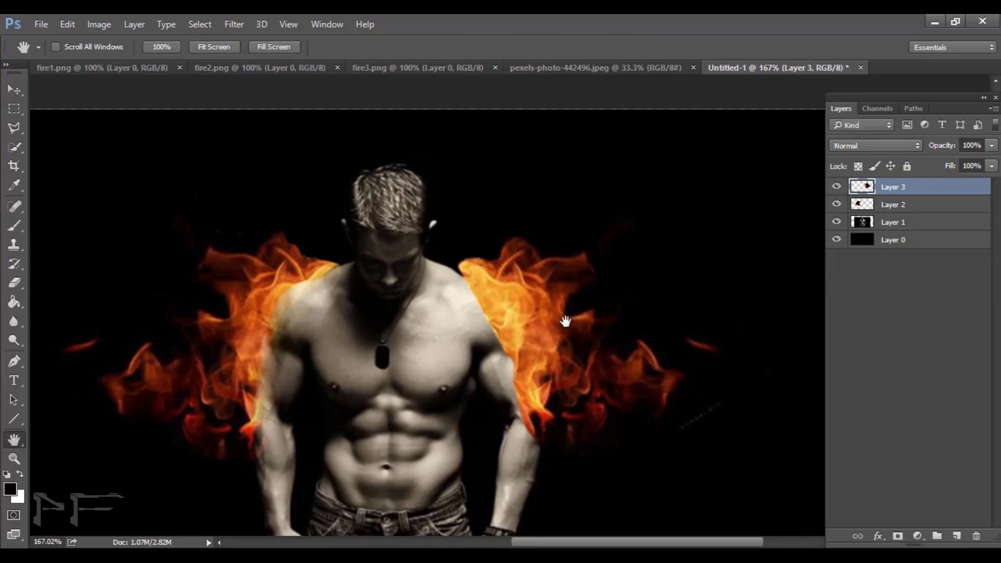
{"action": "key", "text": "v"}
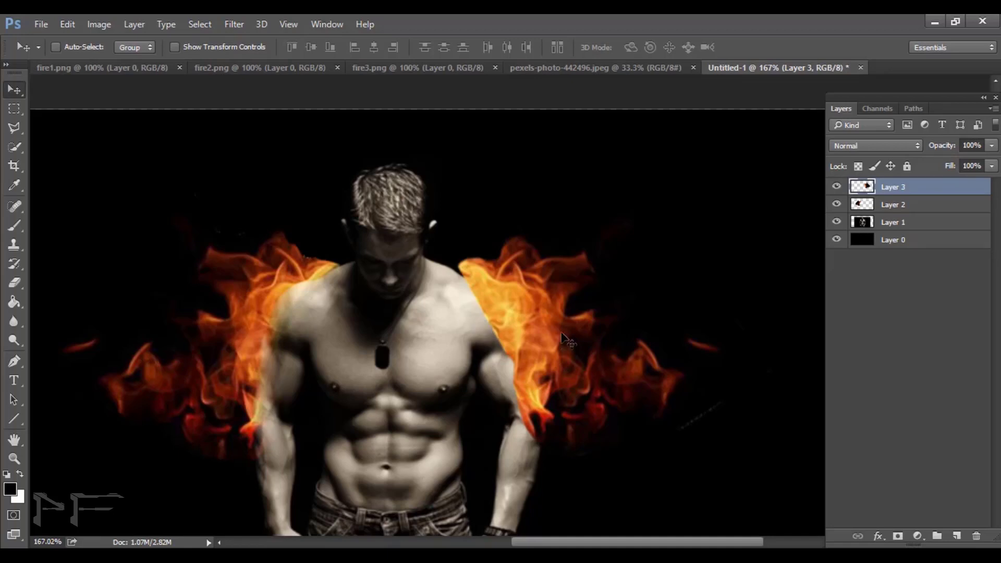
{"action": "key", "text": "Down"}
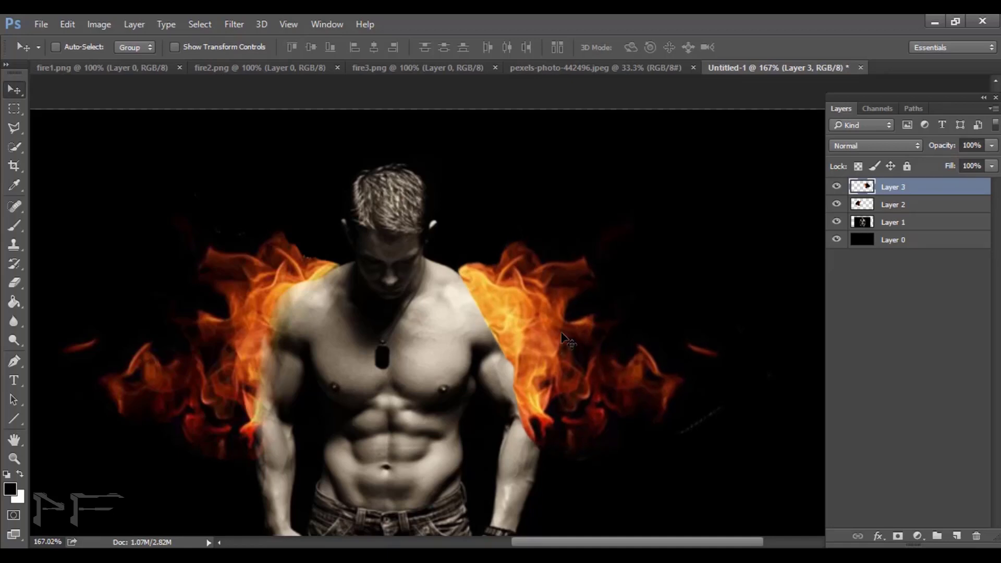
Fade the flames along the right shoulder, elbow and upper arm with a 17% eraser
{"action": "left_click", "coordinate": [14, 282]}
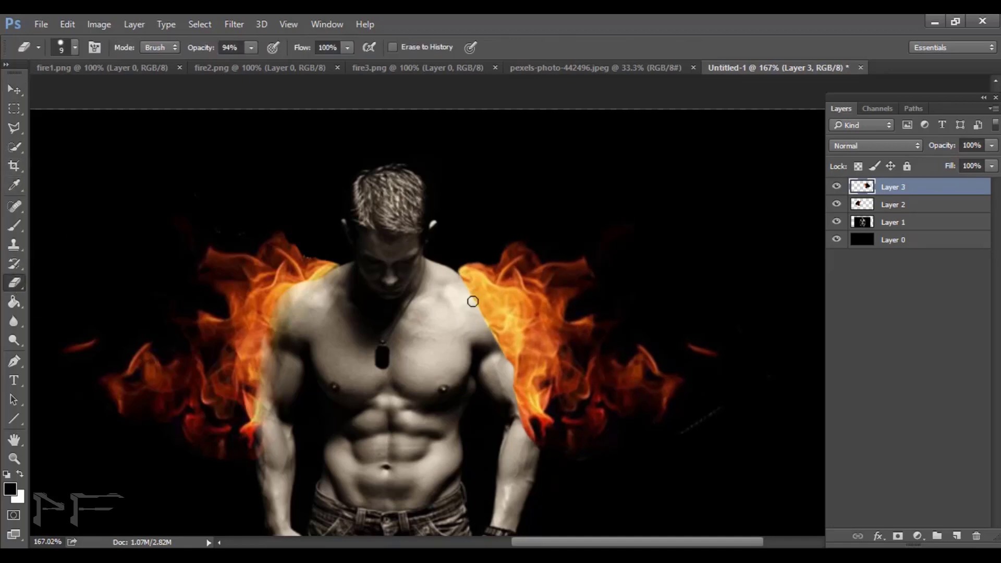
{"action": "key", "text": "1"}
{"action": "key", "text": "7"}
{"action": "mouse_move", "coordinate": [497, 327]}
{"action": "left_mouse_down"}
{"action": "mouse_move", "coordinate": [473, 288]}
{"action": "mouse_move", "coordinate": [502, 345]}
{"action": "left_mouse_up"}
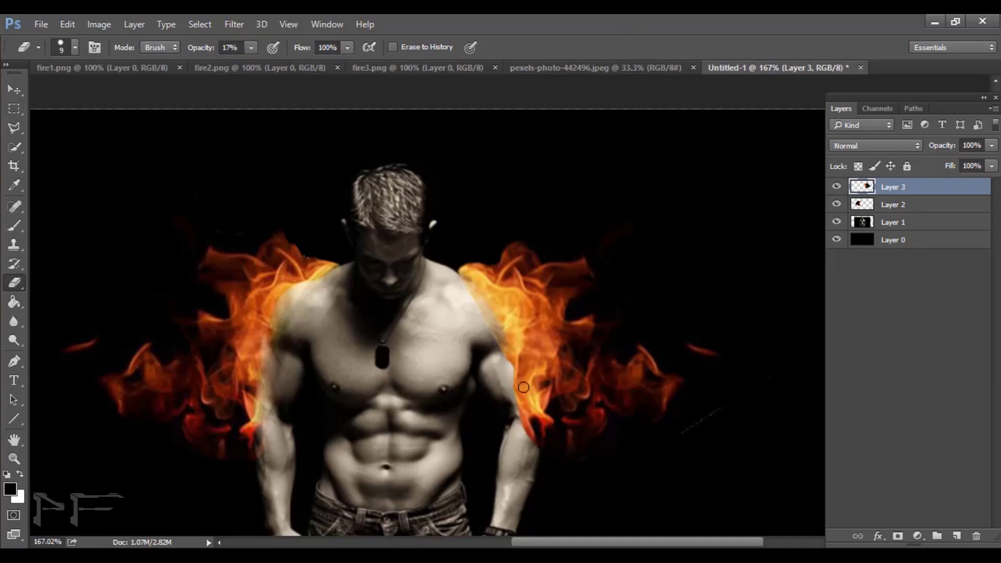
{"action": "mouse_move", "coordinate": [523, 387]}
{"action": "left_mouse_down"}
{"action": "mouse_move", "coordinate": [524, 406]}
{"action": "mouse_move", "coordinate": [512, 320]}
{"action": "mouse_move", "coordinate": [532, 399]}
{"action": "mouse_move", "coordinate": [505, 354]}
{"action": "left_mouse_up"}
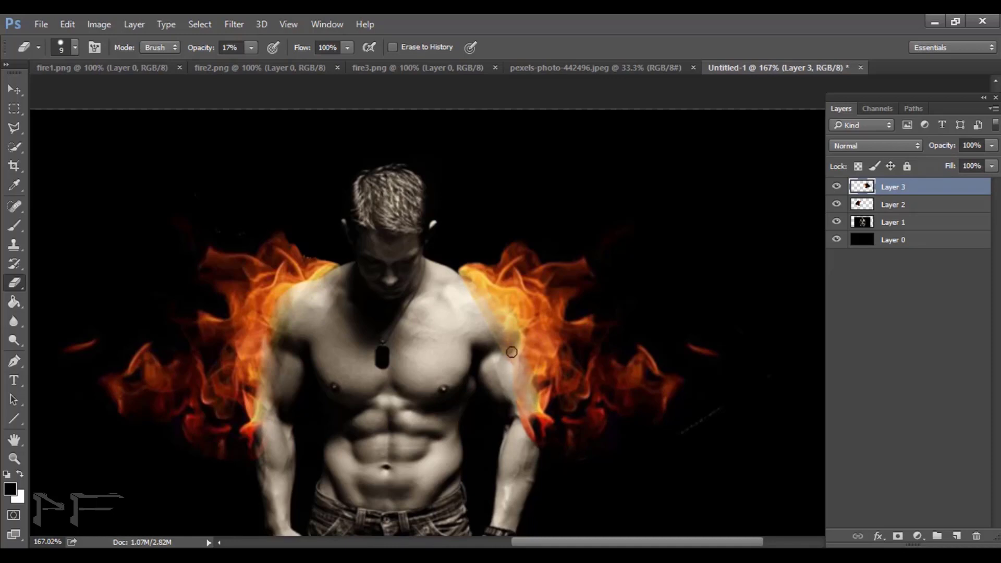
{"action": "left_click_drag", "start_coordinate": [470, 294], "coordinate": [511, 372]}
{"action": "left_click_drag", "start_coordinate": [470, 296], "coordinate": [496, 385]}
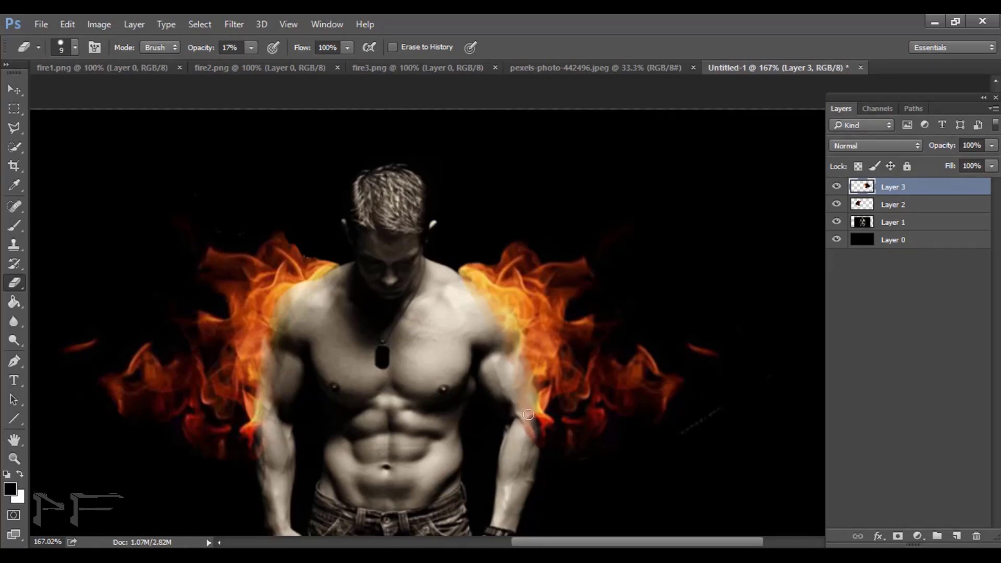
Fade the remaining flame streaks over the arm and shoulder, then zoom to the upper torso
{"action": "left_click_drag", "start_coordinate": [528, 415], "coordinate": [531, 416]}
{"action": "left_click_drag", "start_coordinate": [532, 346], "coordinate": [529, 355]}
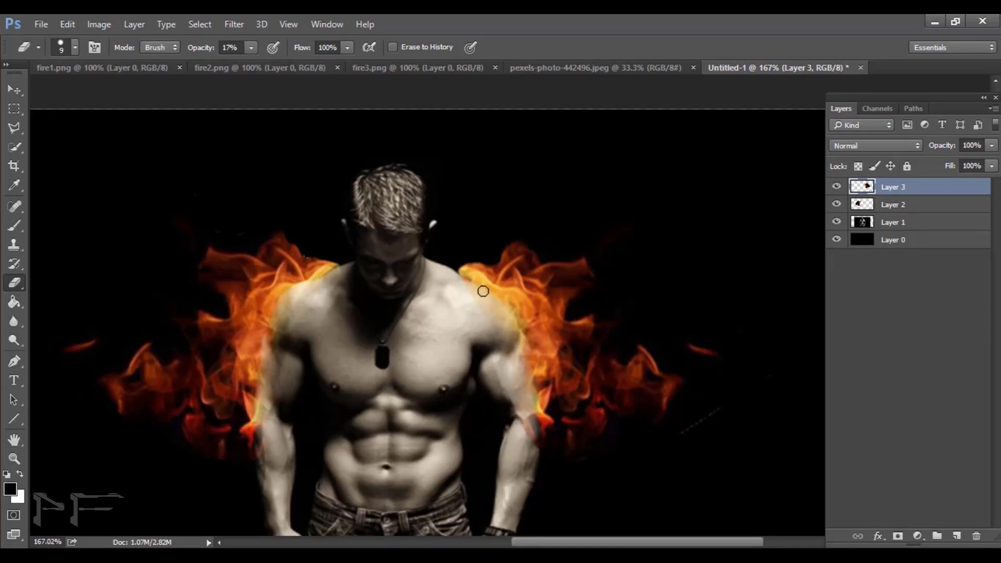
{"action": "left_click_drag", "start_coordinate": [483, 291], "coordinate": [522, 422]}
{"action": "left_click", "coordinate": [14, 458]}
{"action": "left_click_drag", "start_coordinate": [605, 351], "coordinate": [566, 340]}
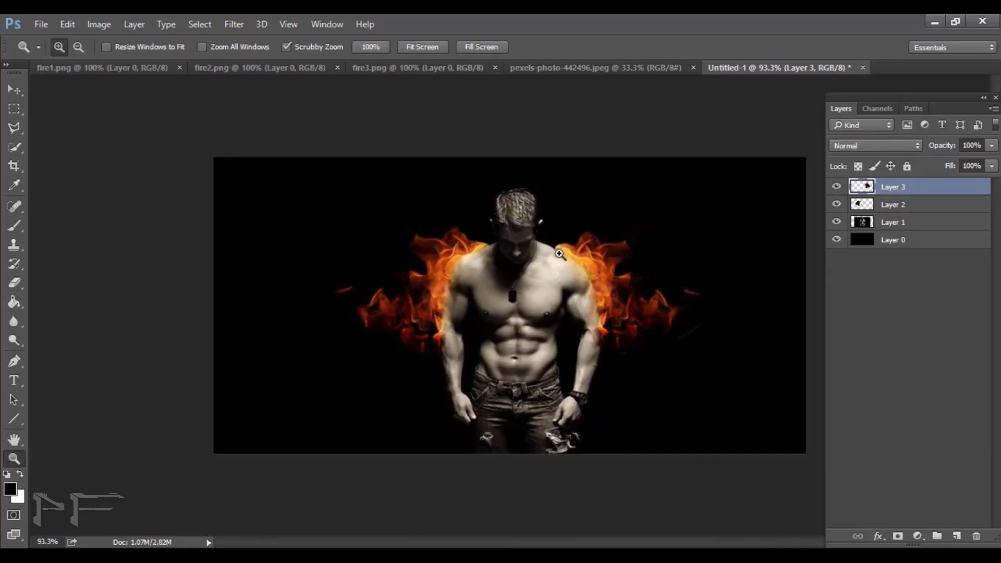
{"action": "left_click_drag", "start_coordinate": [571, 233], "coordinate": [605, 233]}
{"action": "key", "text": "e"}
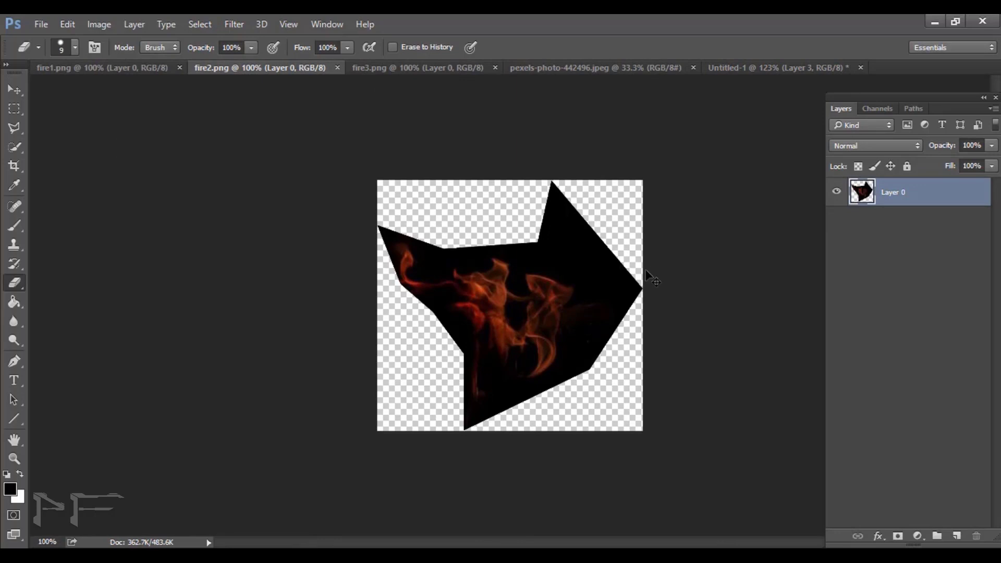
Add the fire2 flames as Layer 4 on the left and erase their dark patch off the chest
{"action": "left_click", "coordinate": [777, 67]}
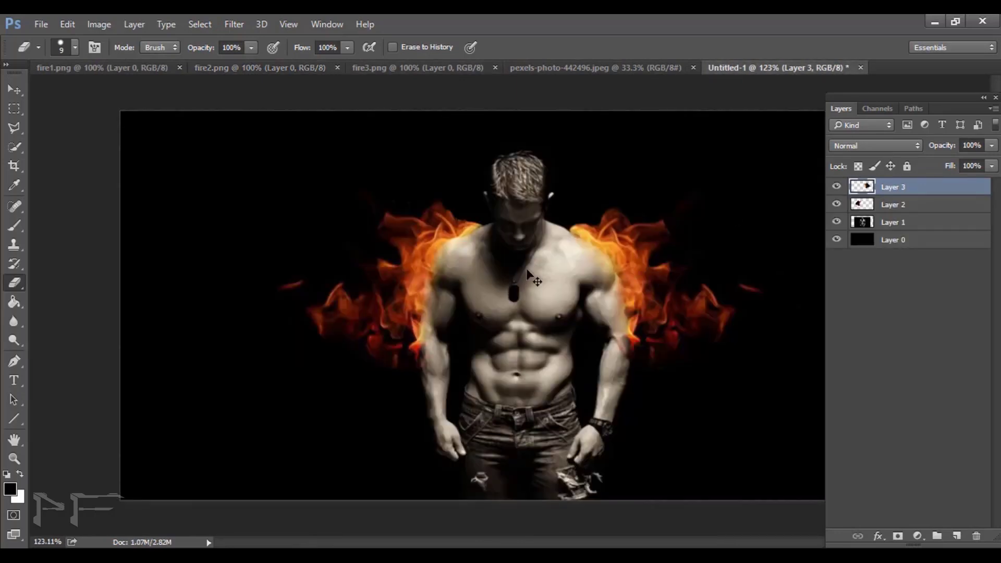
{"action": "left_click_drag", "start_coordinate": [528, 271], "coordinate": [318, 274]}
{"action": "key", "text": "v"}
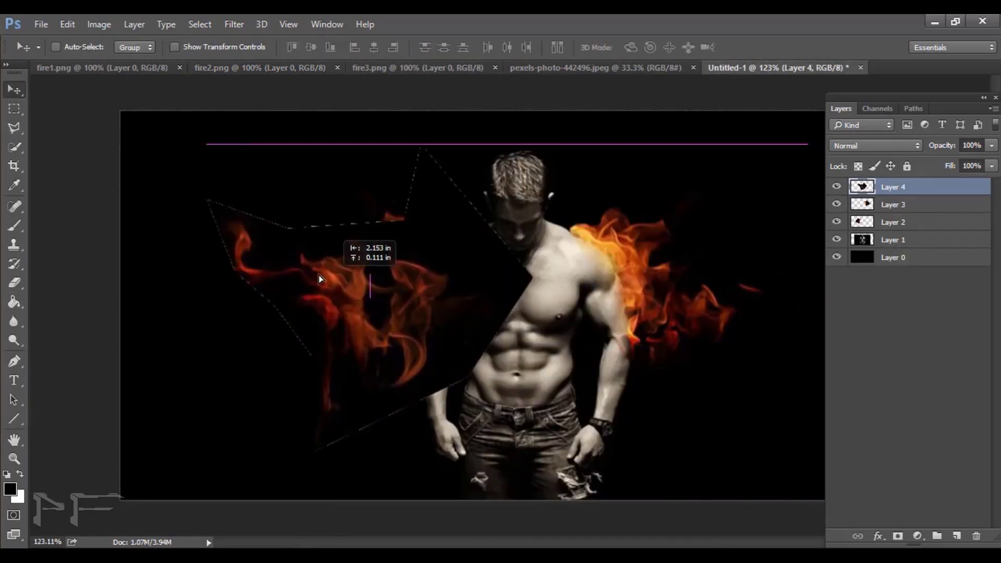
{"action": "left_click", "coordinate": [15, 282]}
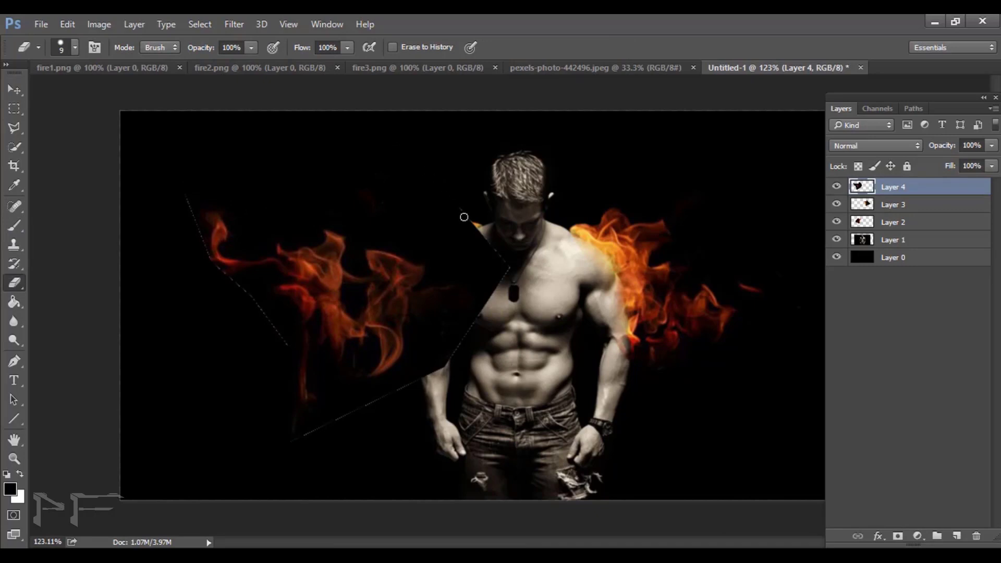
{"action": "mouse_move", "coordinate": [464, 217]}
{"action": "left_mouse_down"}
{"action": "mouse_move", "coordinate": [468, 347]}
{"action": "mouse_move", "coordinate": [352, 411]}
{"action": "left_mouse_up"}
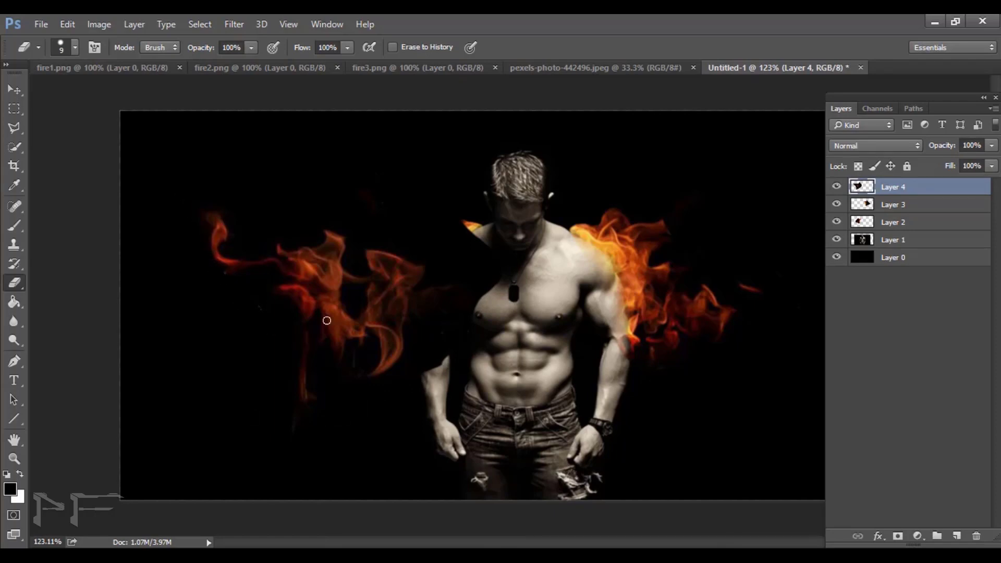
{"action": "left_click", "coordinate": [838, 205]}
Set Layer 4's flames to Screen mode and push them further left
{"action": "key", "text": "ctrl+t"}
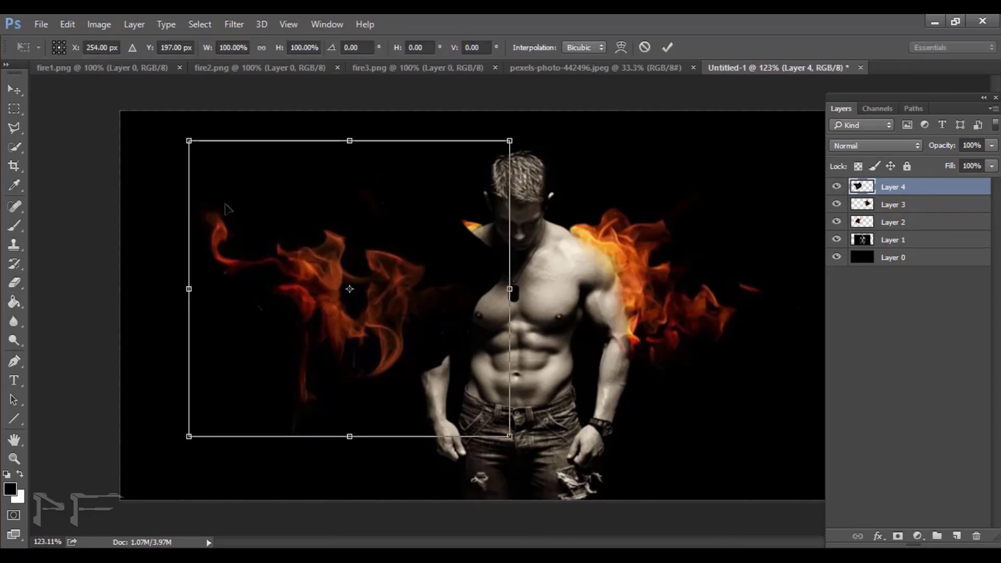
{"action": "left_click_drag", "start_coordinate": [380, 216], "coordinate": [417, 234]}
{"action": "key", "text": "Return"}
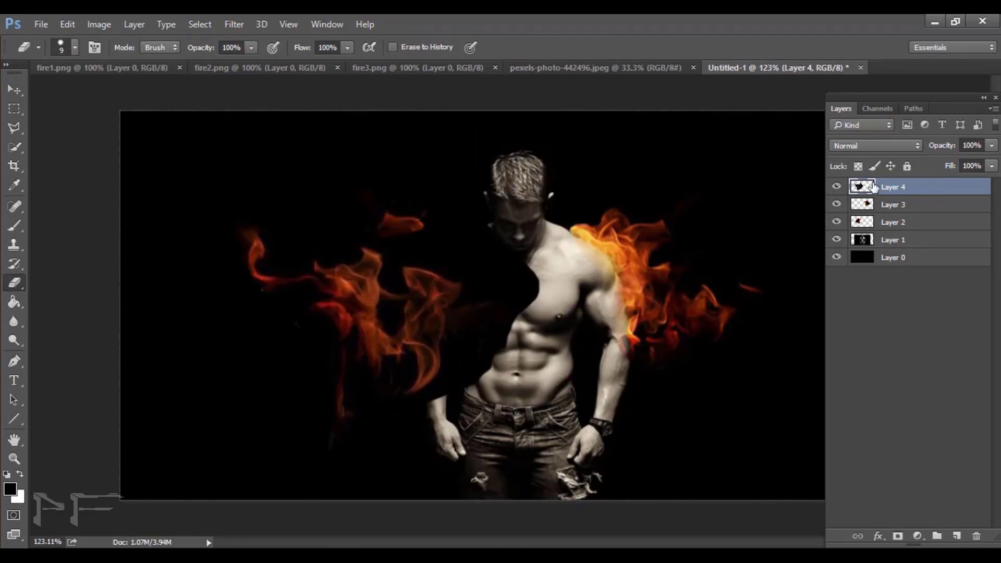
{"action": "left_click", "coordinate": [891, 142]}
{"action": "left_click", "coordinate": [855, 252]}
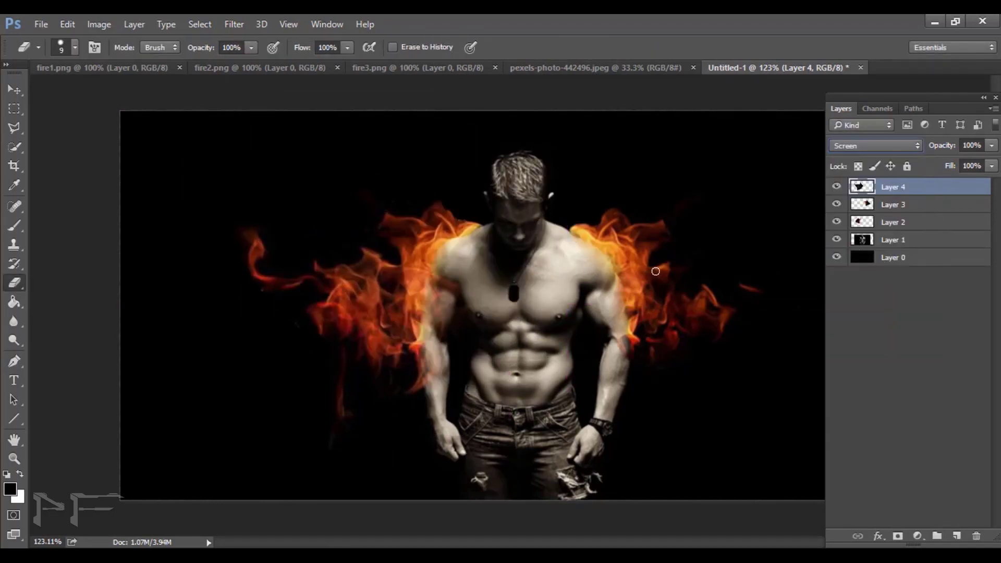
{"action": "key", "text": "v"}
{"action": "left_click_drag", "start_coordinate": [615, 232], "coordinate": [501, 239]}
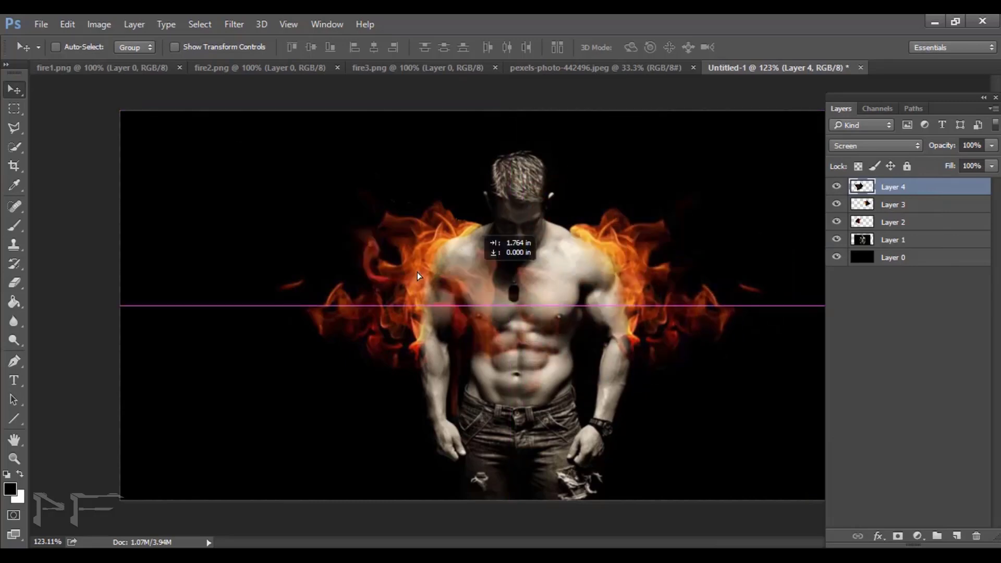
Set Layer 3 to Screen blend mode, nudge its flames, and reselect Layer 4
{"action": "left_click", "coordinate": [869, 205]}
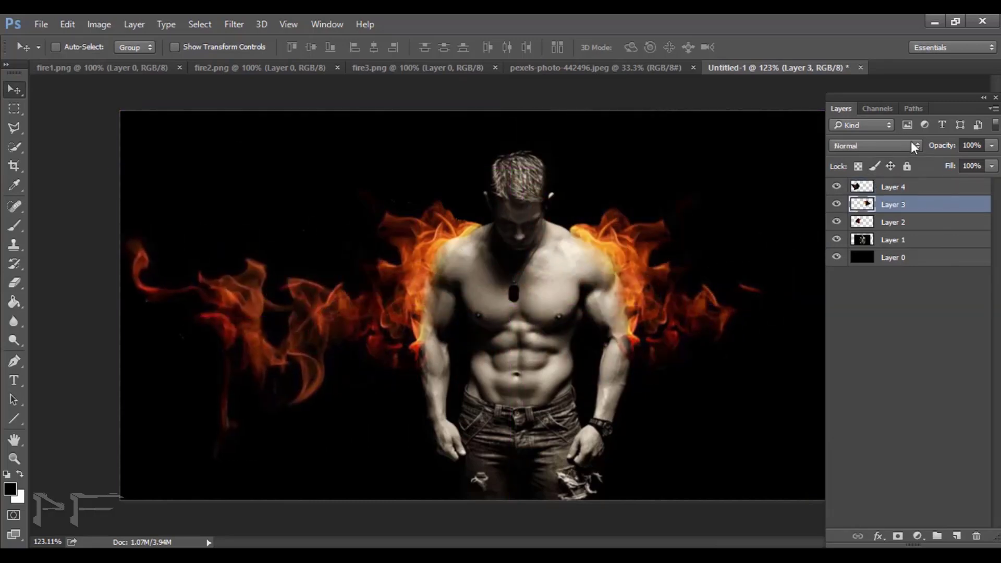
{"action": "left_click", "coordinate": [913, 146]}
{"action": "left_click", "coordinate": [897, 246]}
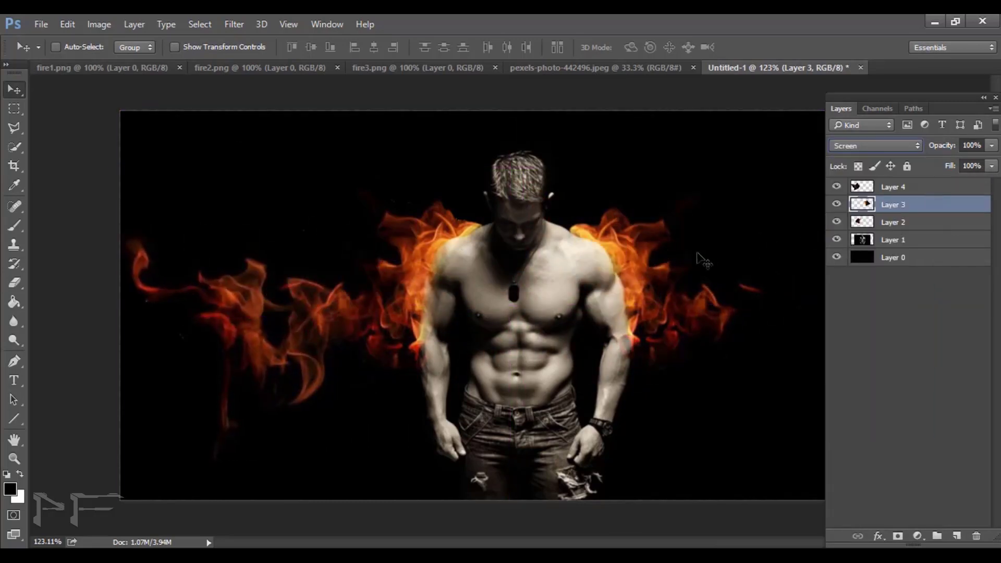
{"action": "left_click_drag", "start_coordinate": [619, 246], "coordinate": [621, 259]}
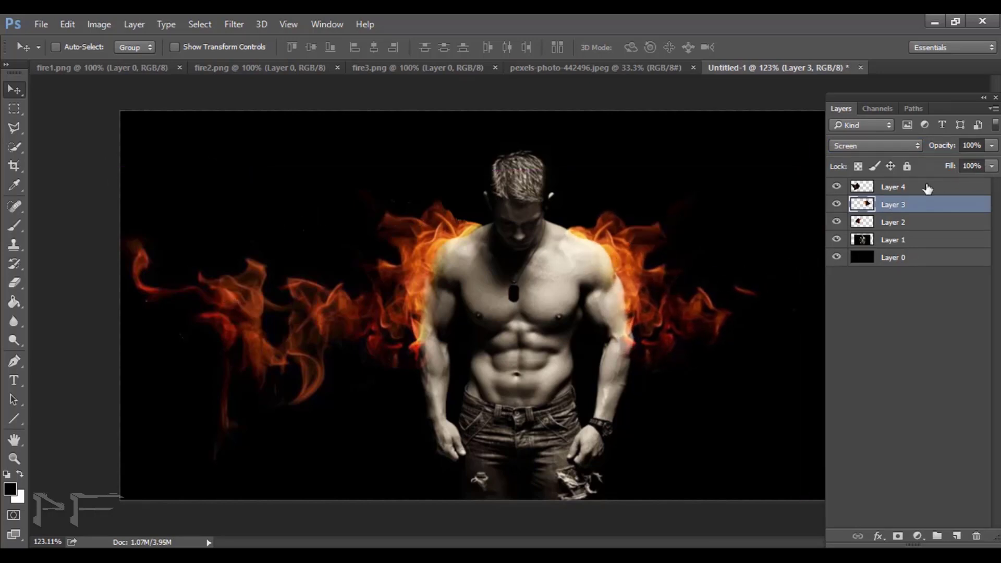
{"action": "left_click", "coordinate": [893, 187]}
Move the flame layer up toward the figure and shrink it to about 70% around the head
{"action": "mouse_move", "coordinate": [204, 286]}
{"action": "left_mouse_down"}
{"action": "mouse_move", "coordinate": [365, 284]}
{"action": "mouse_move", "coordinate": [339, 330]}
{"action": "left_mouse_up"}
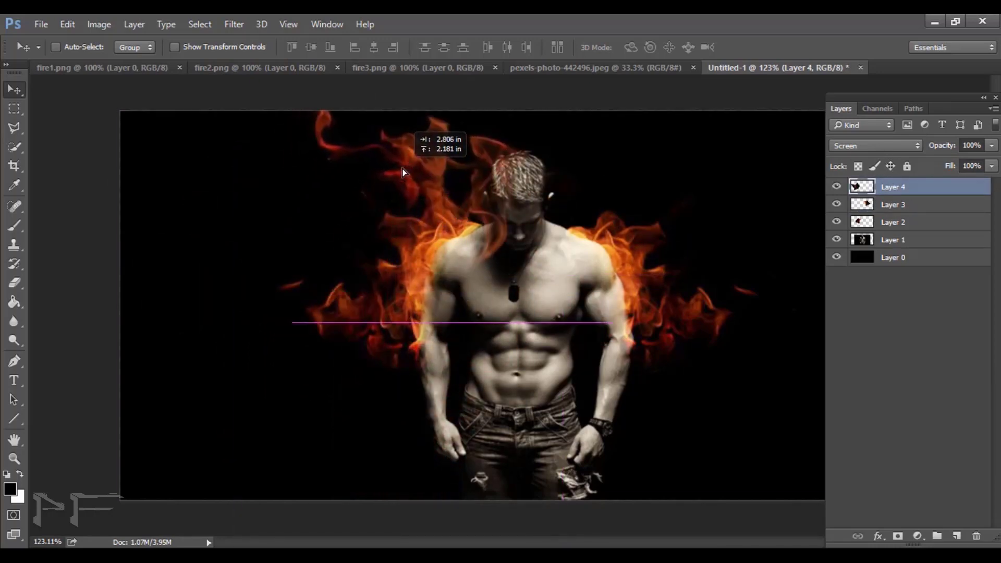
{"action": "mouse_move", "coordinate": [338, 326]}
{"action": "left_mouse_down"}
{"action": "mouse_move", "coordinate": [302, 258]}
{"action": "mouse_move", "coordinate": [440, 178]}
{"action": "mouse_move", "coordinate": [333, 273]}
{"action": "mouse_move", "coordinate": [266, 302]}
{"action": "mouse_move", "coordinate": [267, 246]}
{"action": "mouse_move", "coordinate": [398, 279]}
{"action": "left_mouse_up"}
{"action": "key", "text": "ctrl+t"}
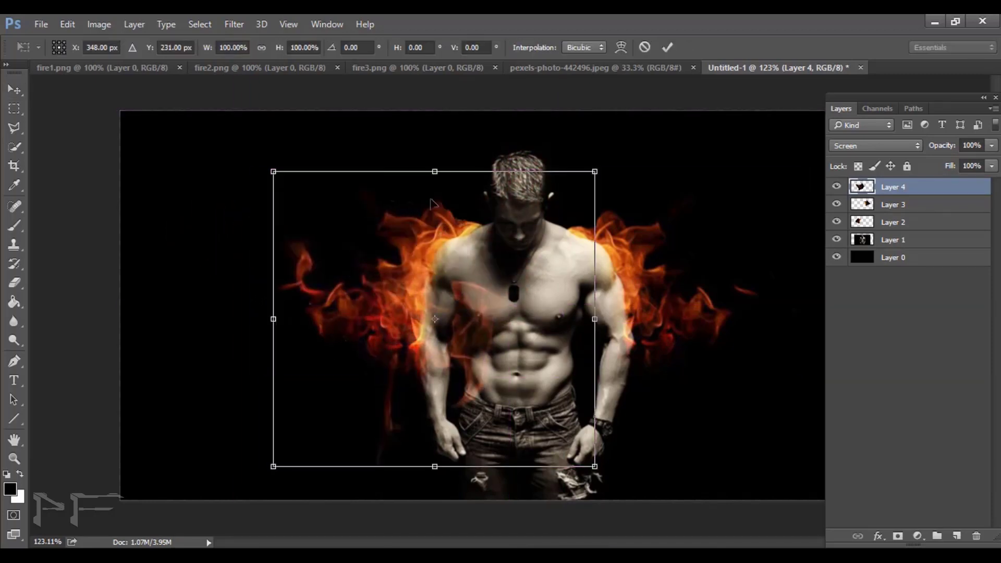
{"action": "left_click_drag", "start_coordinate": [272, 468], "coordinate": [369, 369]}
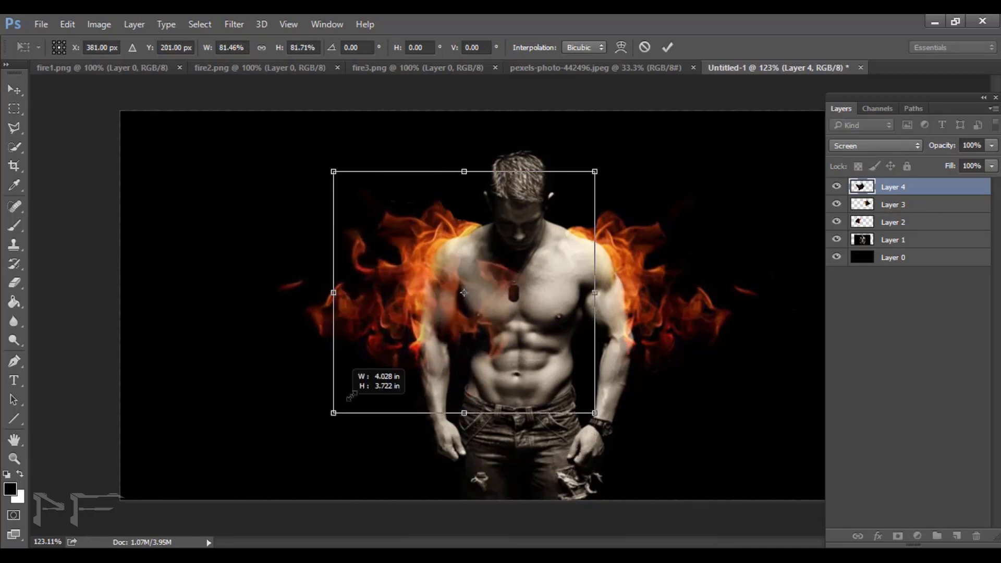
{"action": "left_click_drag", "start_coordinate": [425, 265], "coordinate": [468, 193]}
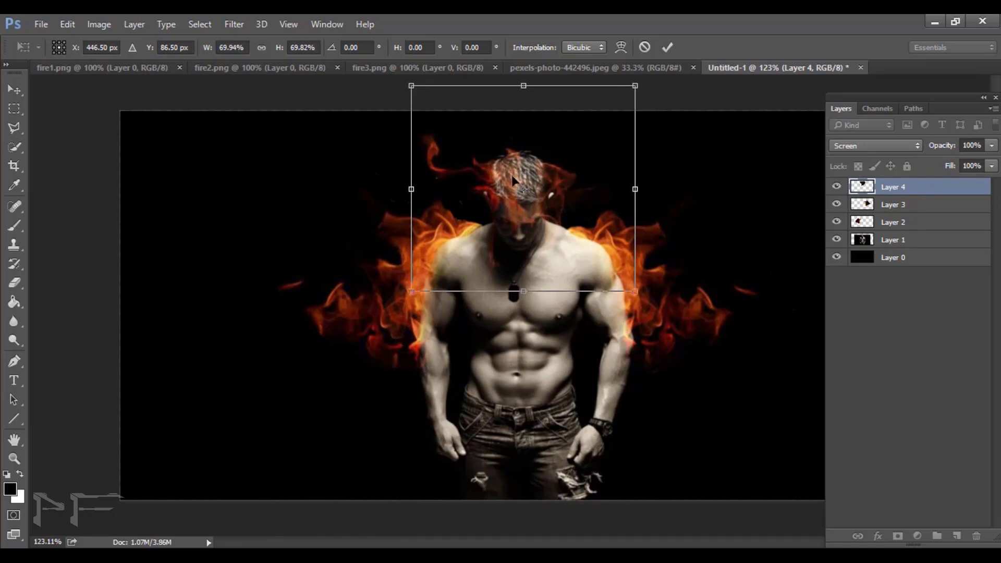
{"action": "left_click_drag", "start_coordinate": [514, 180], "coordinate": [500, 175]}
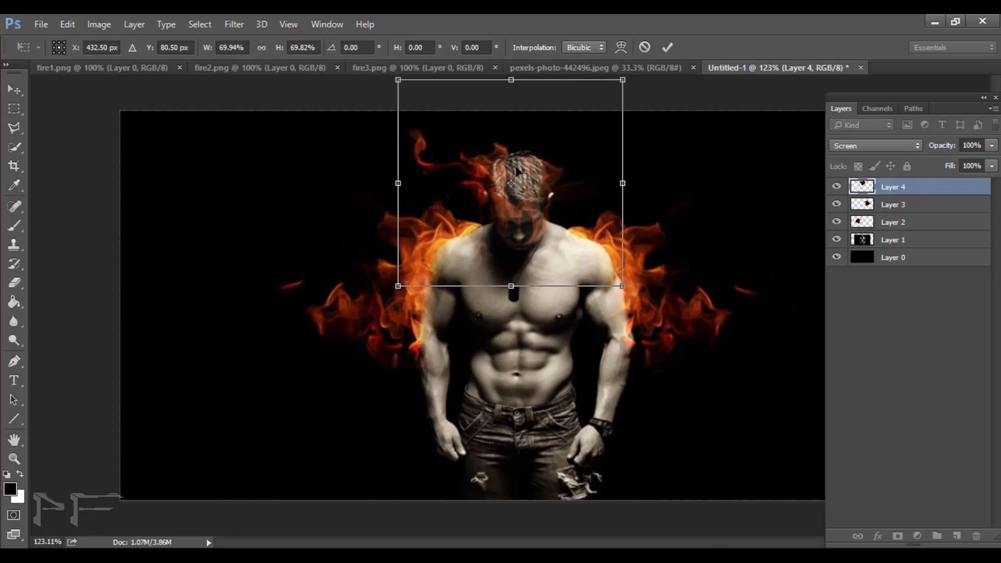
Resize the head flame to W 78.65%, H 50% over the man's hair and commit
{"action": "left_click_drag", "start_coordinate": [502, 165], "coordinate": [508, 168]}
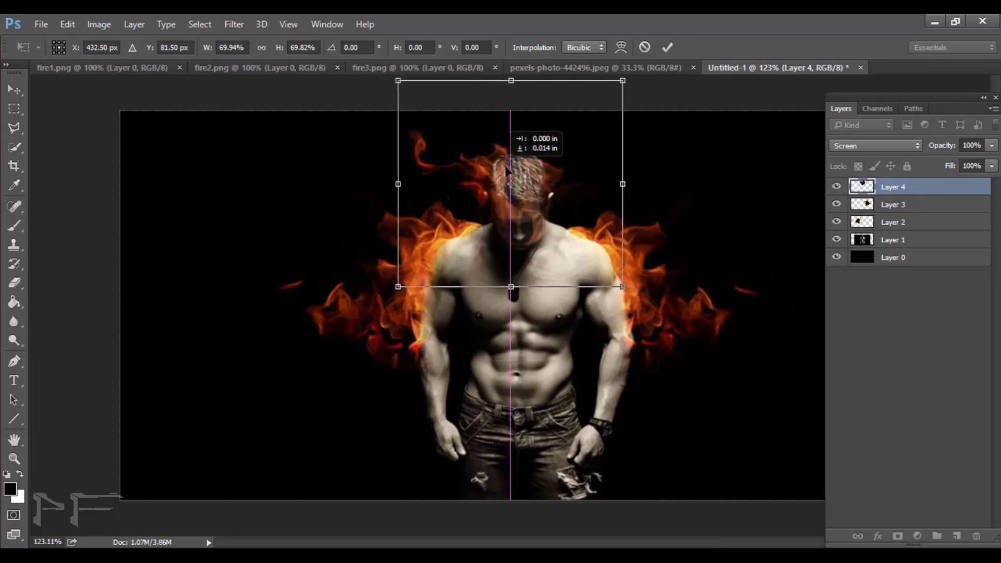
{"action": "left_click_drag", "start_coordinate": [396, 184], "coordinate": [368, 183]}
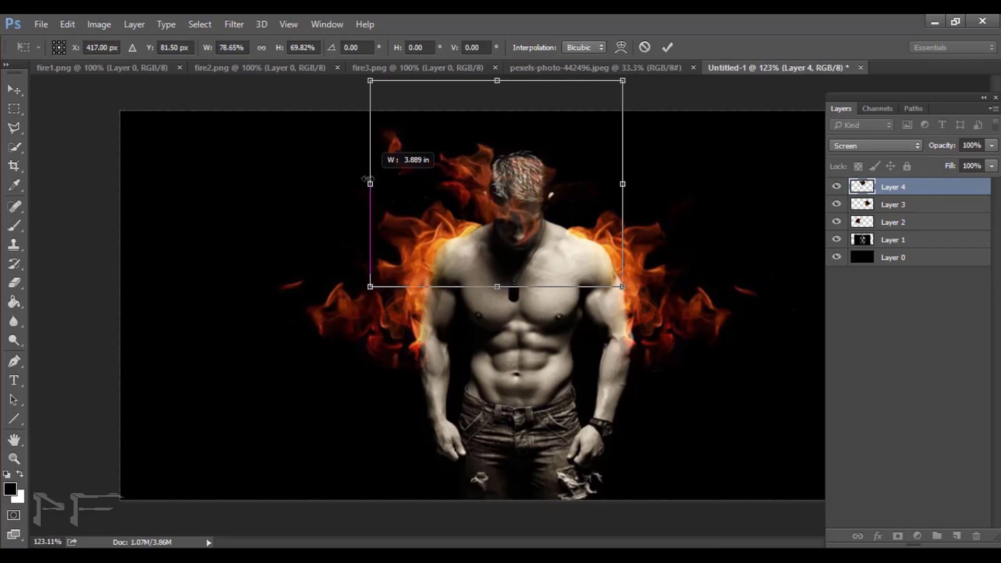
{"action": "left_click_drag", "start_coordinate": [455, 181], "coordinate": [492, 167]}
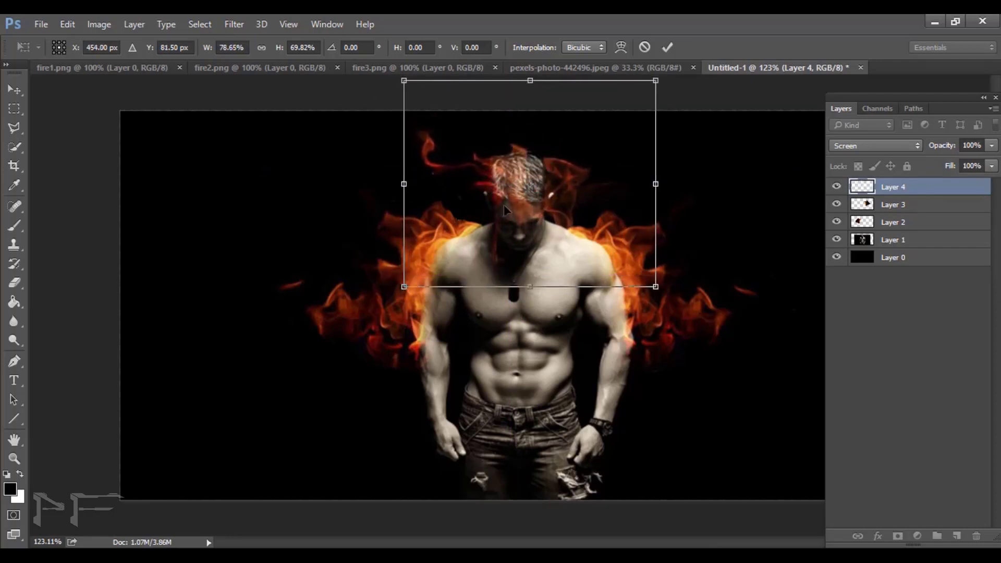
{"action": "left_click_drag", "start_coordinate": [530, 287], "coordinate": [532, 250]}
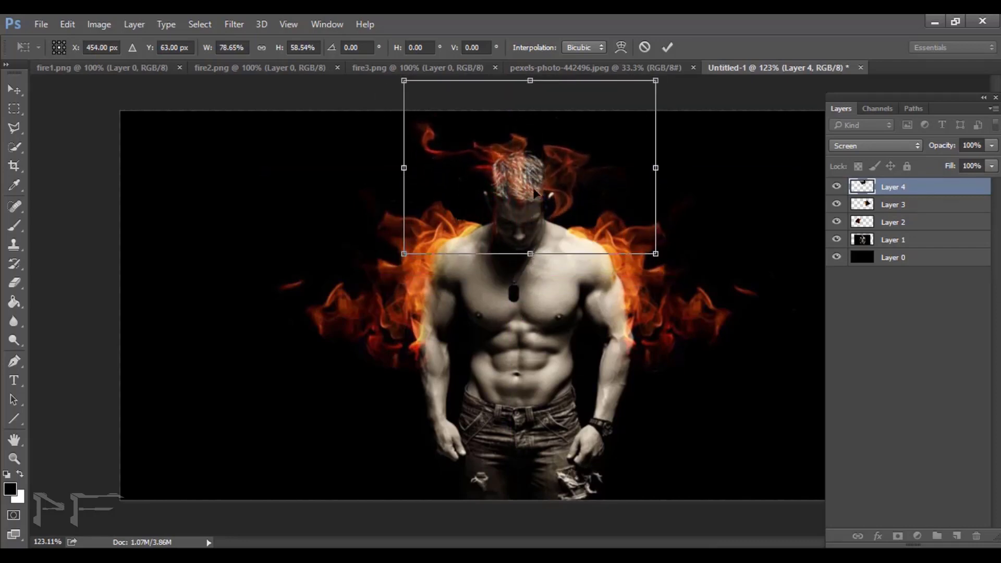
{"action": "mouse_move", "coordinate": [513, 172]}
{"action": "left_mouse_down"}
{"action": "mouse_move", "coordinate": [521, 170]}
{"action": "mouse_move", "coordinate": [516, 177]}
{"action": "left_mouse_up"}
{"action": "left_click_drag", "start_coordinate": [528, 84], "coordinate": [527, 104]}
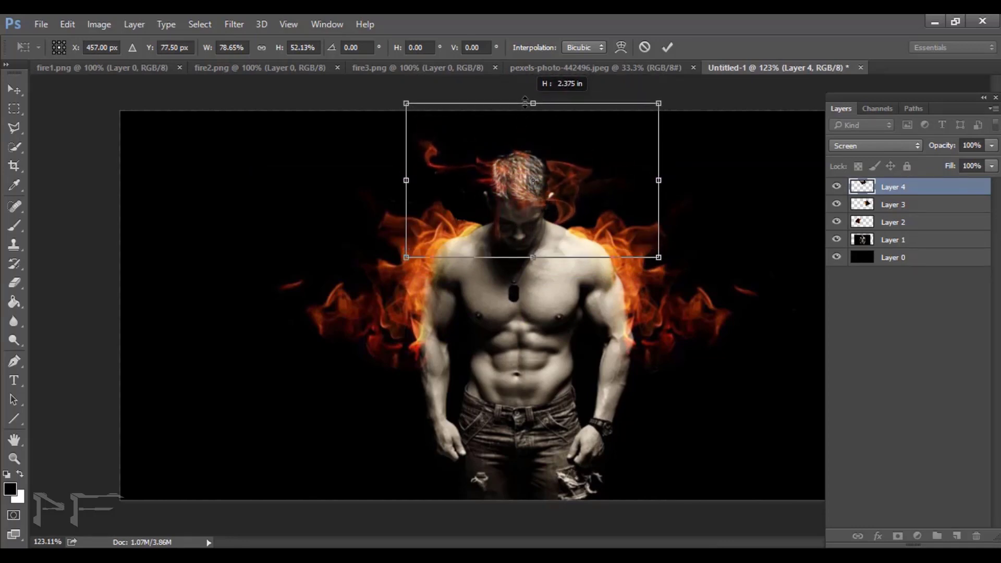
{"action": "left_click_drag", "start_coordinate": [532, 157], "coordinate": [537, 149]}
{"action": "left_click_drag", "start_coordinate": [530, 250], "coordinate": [529, 232]}
{"action": "left_click_drag", "start_coordinate": [534, 168], "coordinate": [533, 178]}
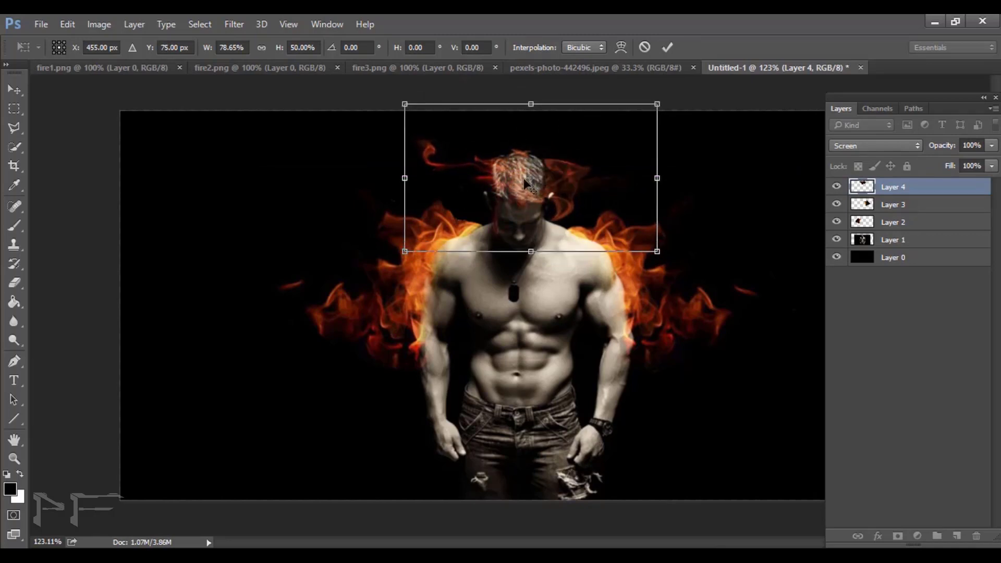
{"action": "key", "text": "Return"}
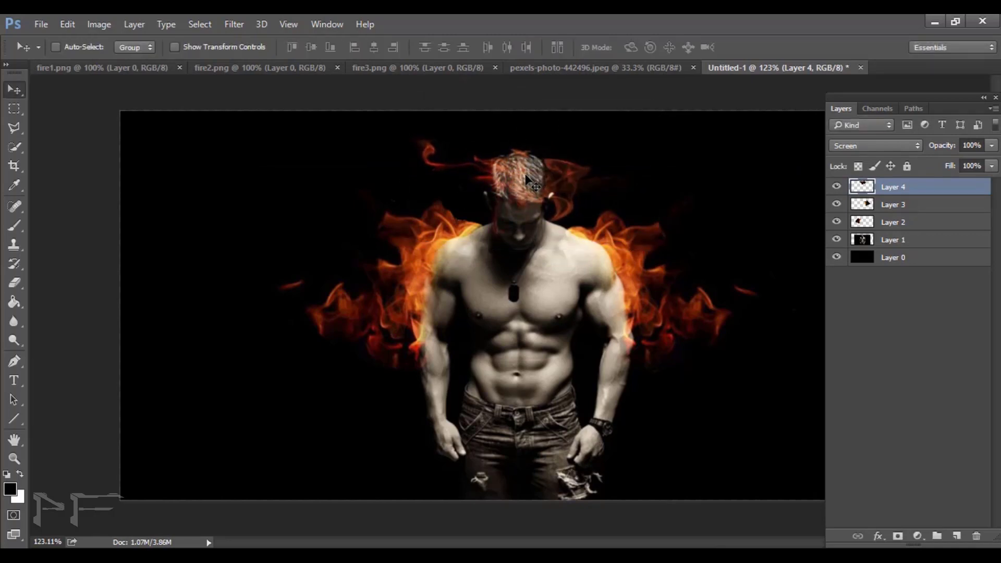
With the Rectangular Marquee tool, choose Duplicate Layer for Layer 4 from the canvas menu
{"action": "left_click", "coordinate": [16, 111]}
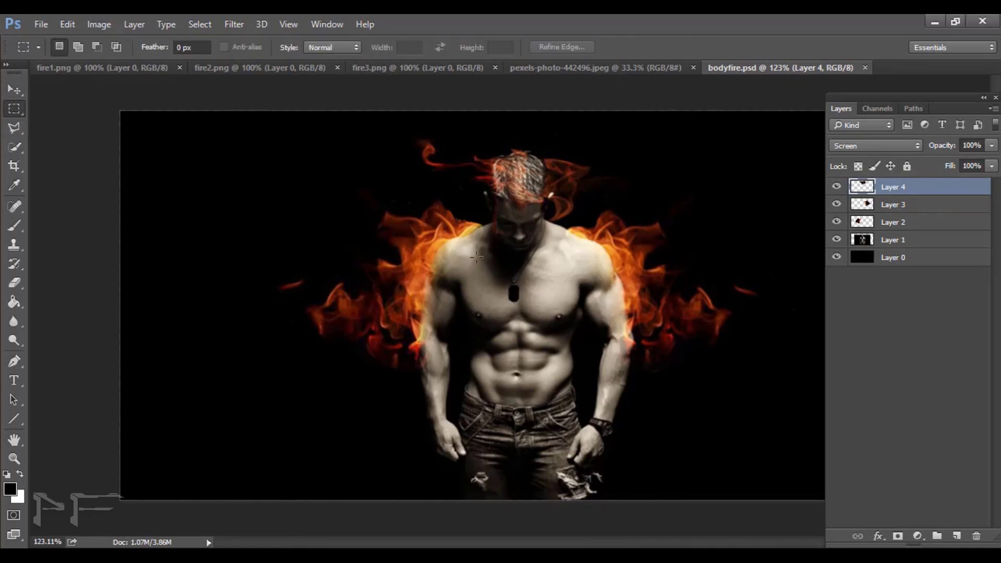
{"action": "right_click", "coordinate": [512, 205]}
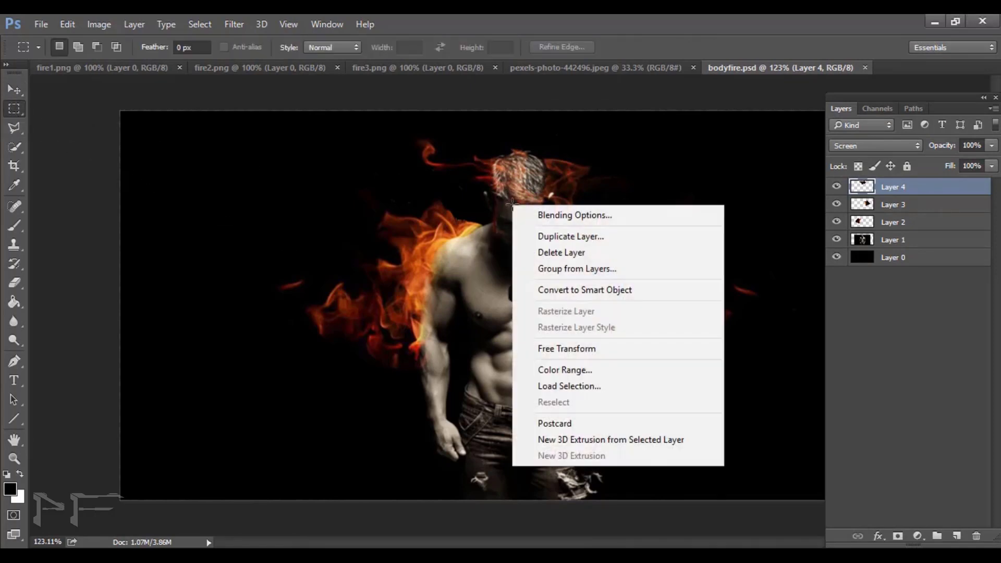
{"action": "right_click", "coordinate": [523, 171]}
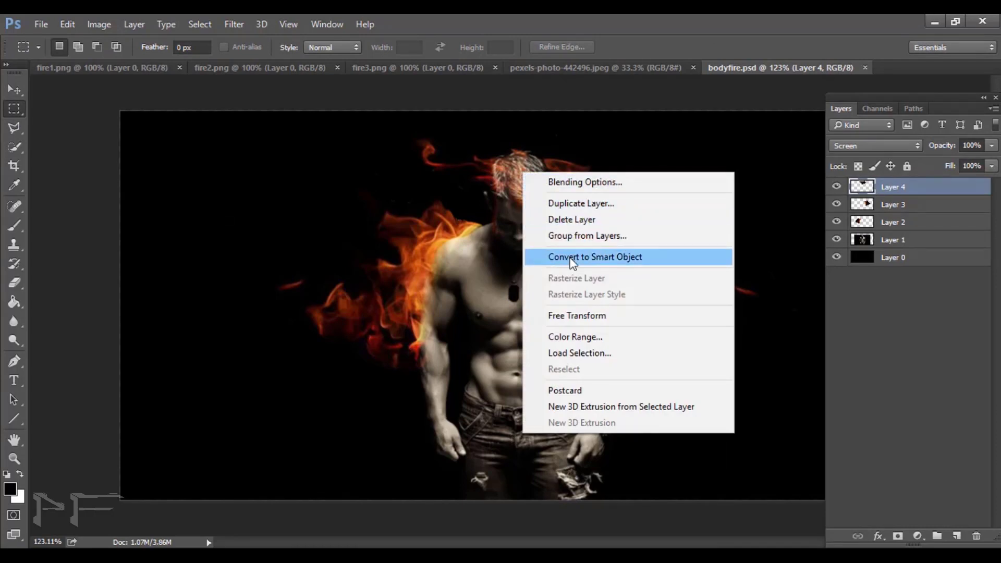
{"action": "left_click", "coordinate": [574, 204]}
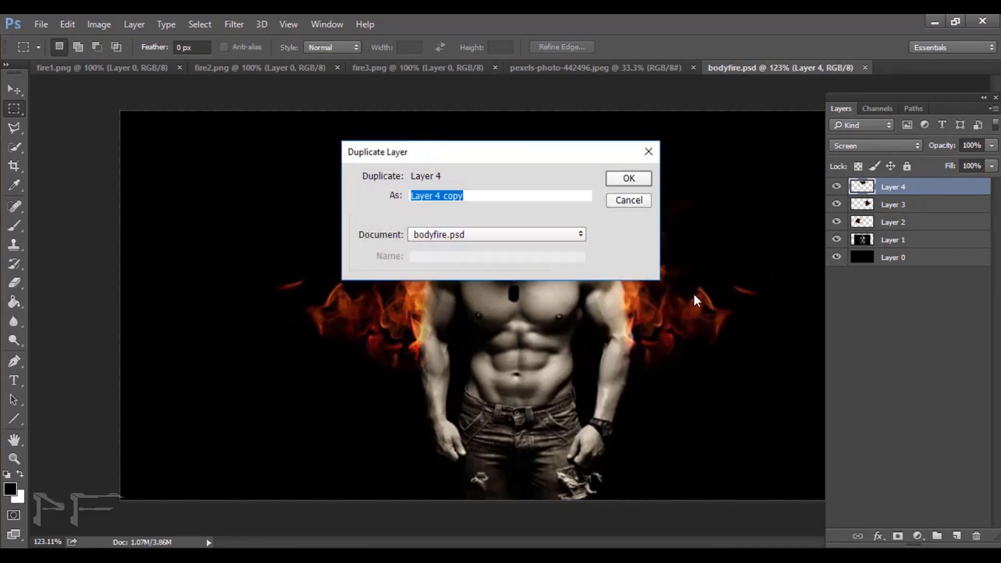
Create Layer 4 copy, convert it to a Smart Object, and flip it horizontally over the head
{"action": "left_click", "coordinate": [628, 178]}
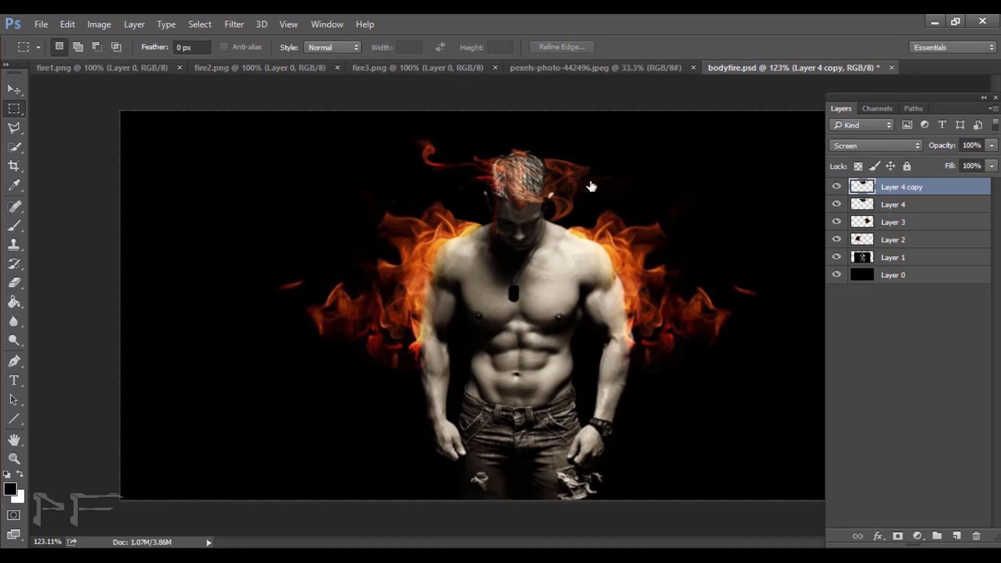
{"action": "right_click", "coordinate": [514, 177]}
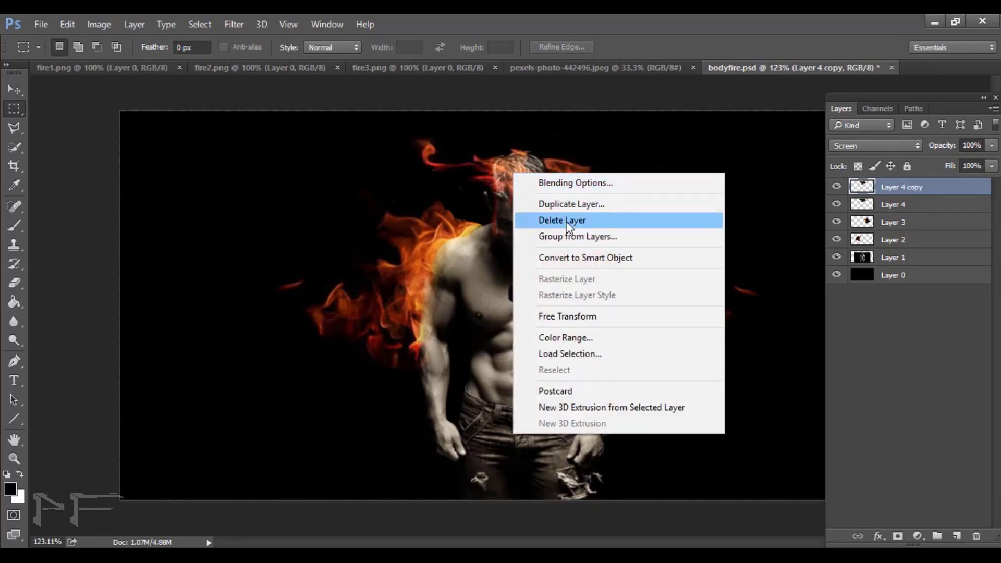
{"action": "left_click", "coordinate": [588, 259]}
{"action": "key", "text": "ctrl+t"}
{"action": "right_click", "coordinate": [519, 192]}
{"action": "left_click", "coordinate": [565, 387]}
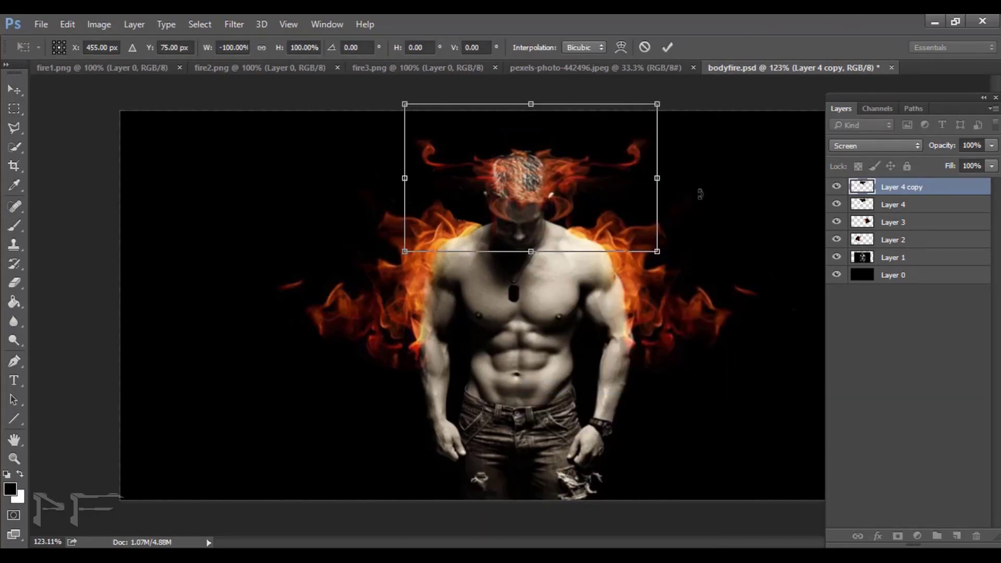
{"action": "key", "text": "Return"}
Bring the fire2 flame into bodyfire.psd as a Screen-blended layer and shift it left
{"action": "left_click", "coordinate": [388, 67]}
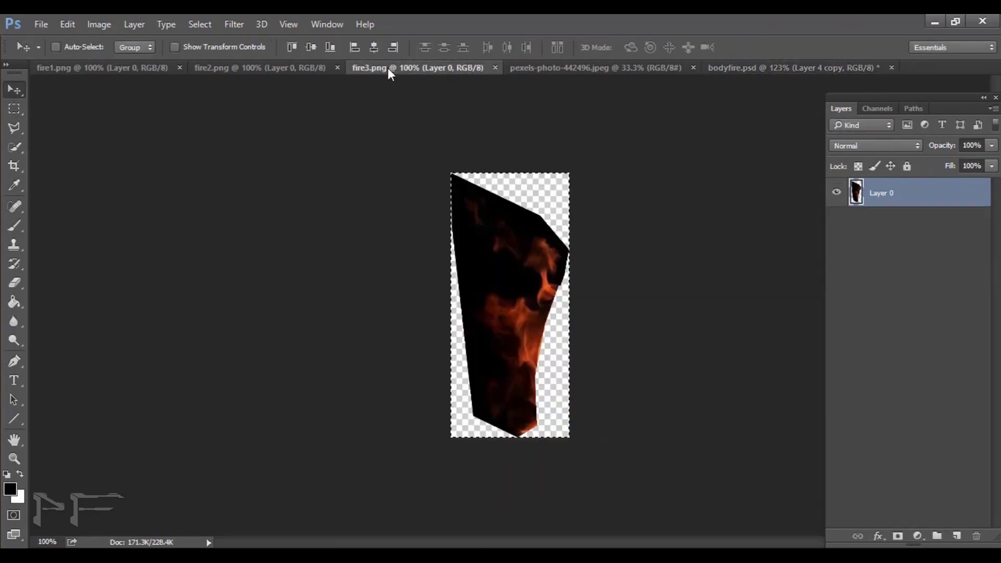
{"action": "left_click", "coordinate": [237, 67]}
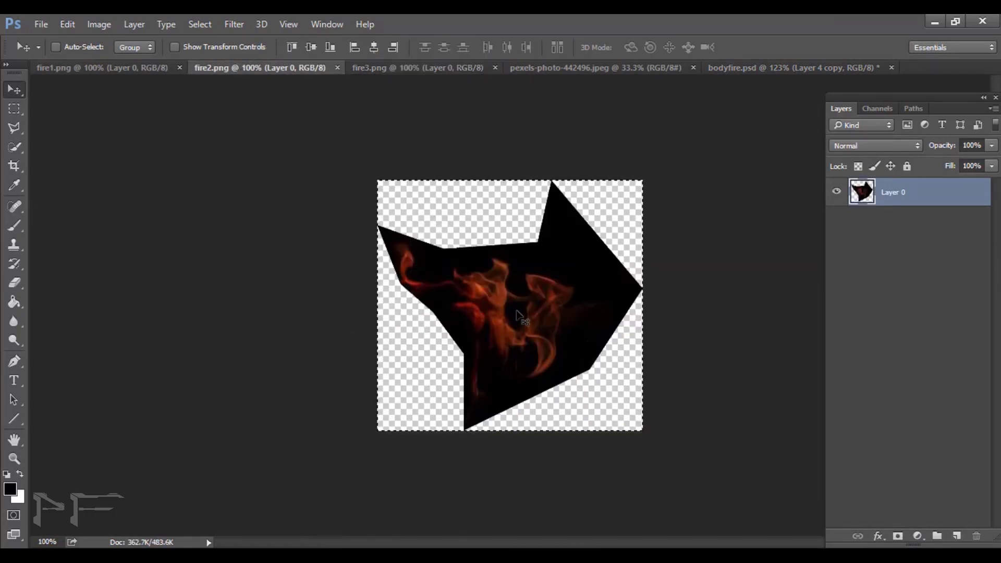
{"action": "left_click_drag", "start_coordinate": [518, 315], "coordinate": [488, 375]}
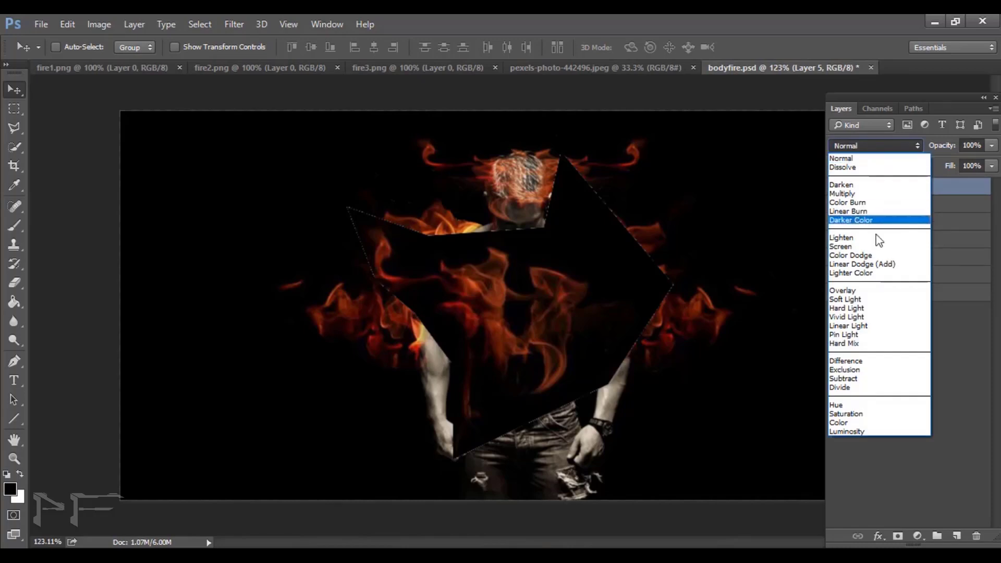
{"action": "left_click", "coordinate": [863, 247]}
{"action": "left_click_drag", "start_coordinate": [487, 304], "coordinate": [288, 297]}
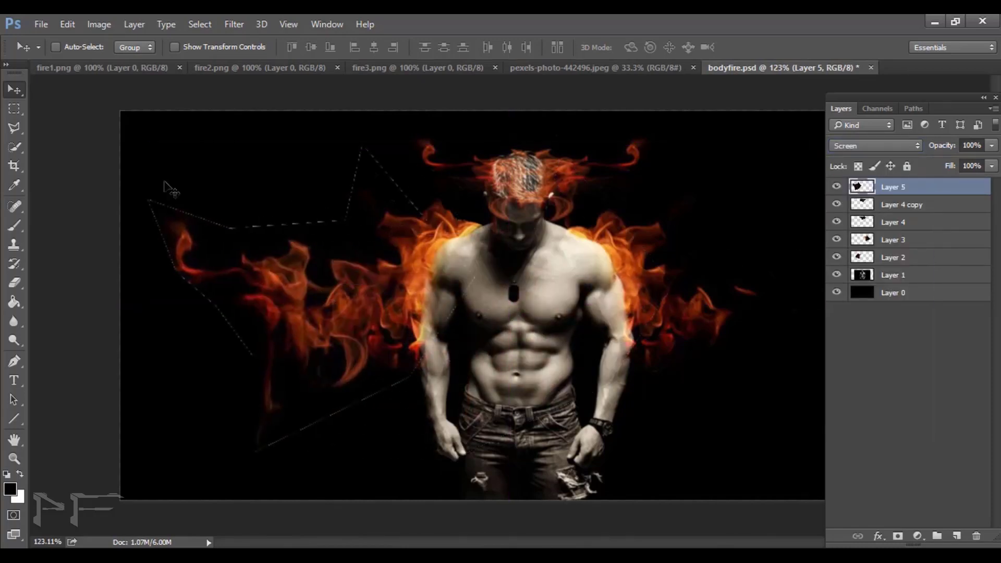
Erase the new flame's hard edges and move it down beside the man's left arm
{"action": "left_click", "coordinate": [14, 282]}
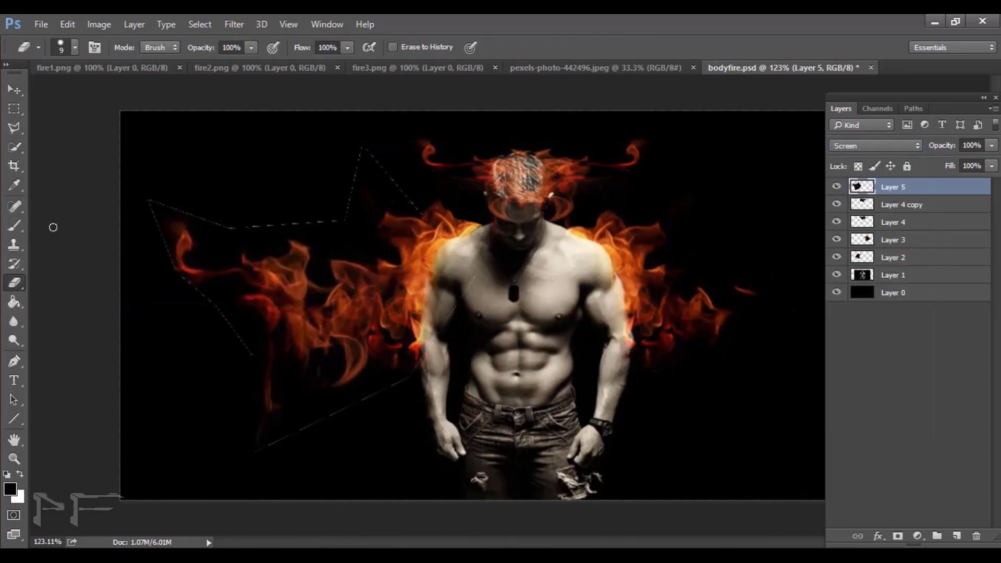
{"action": "left_click_drag", "start_coordinate": [223, 225], "coordinate": [340, 217]}
{"action": "left_click_drag", "start_coordinate": [345, 410], "coordinate": [300, 435]}
{"action": "key", "text": "v"}
{"action": "mouse_move", "coordinate": [222, 227]}
{"action": "left_mouse_down"}
{"action": "mouse_move", "coordinate": [290, 314]}
{"action": "mouse_move", "coordinate": [243, 283]}
{"action": "mouse_move", "coordinate": [128, 134]}
{"action": "left_mouse_up"}
{"action": "left_click", "coordinate": [14, 282]}
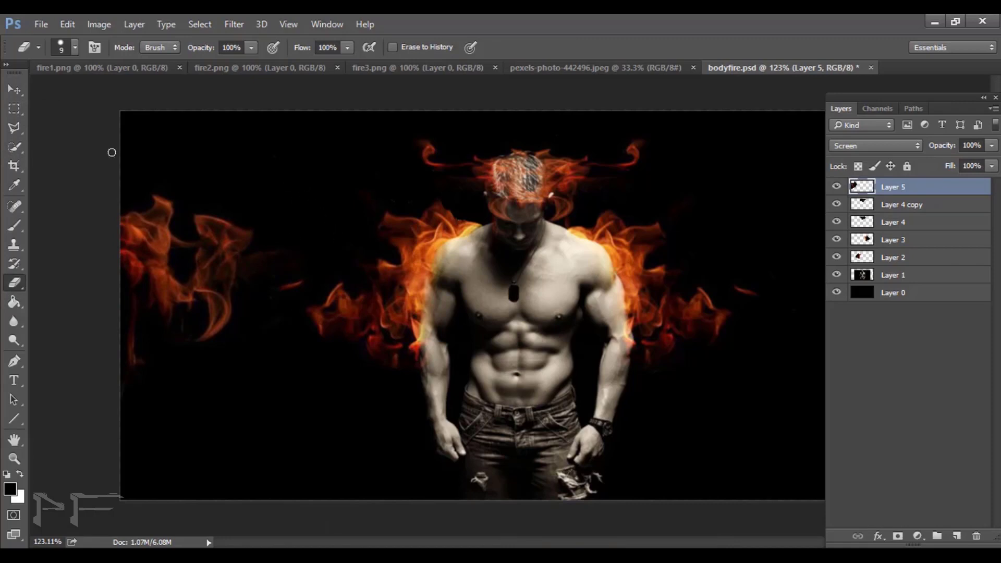
{"action": "key", "text": "v"}
{"action": "mouse_move", "coordinate": [317, 241]}
{"action": "left_mouse_down"}
{"action": "mouse_move", "coordinate": [383, 438]}
{"action": "mouse_move", "coordinate": [449, 437]}
{"action": "mouse_move", "coordinate": [447, 447]}
{"action": "mouse_move", "coordinate": [427, 417]}
{"action": "mouse_move", "coordinate": [414, 416]}
{"action": "left_mouse_up"}
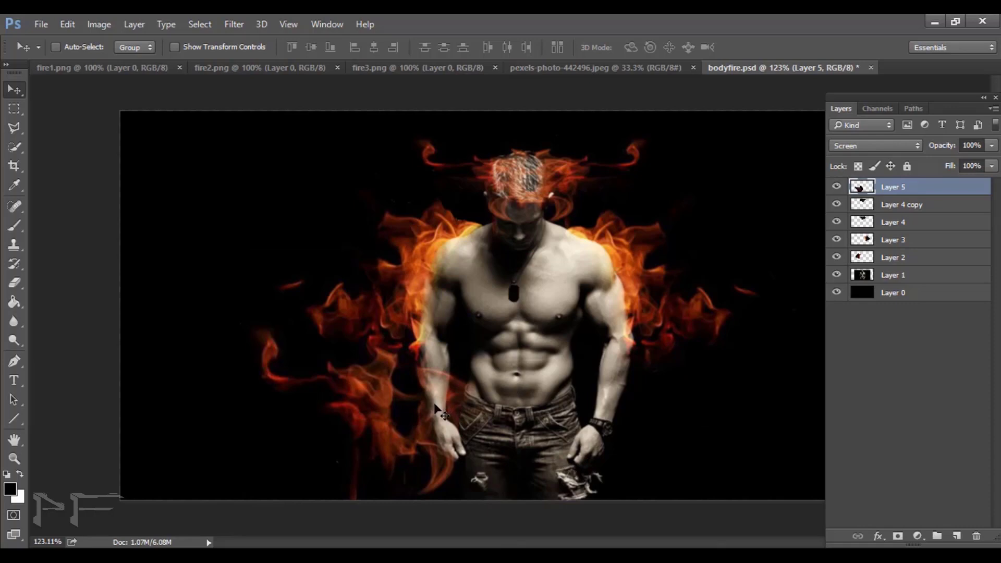
Nudge the left flame, duplicate its layer, and flip the copy horizontally
{"action": "left_click_drag", "start_coordinate": [437, 410], "coordinate": [435, 411]}
{"action": "left_click_drag", "start_coordinate": [881, 188], "coordinate": [959, 537]}
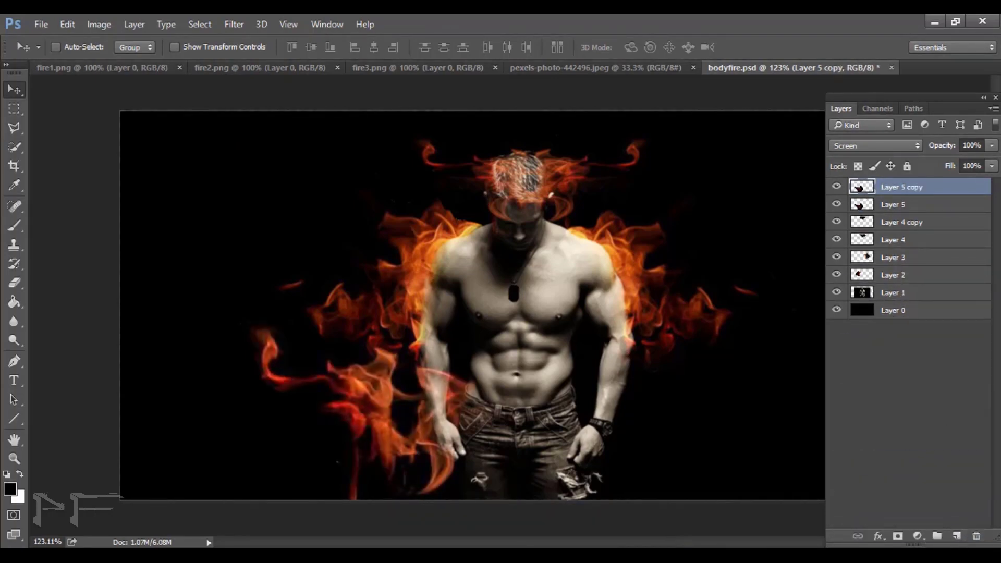
{"action": "left_click", "coordinate": [18, 115]}
{"action": "right_click", "coordinate": [368, 417]}
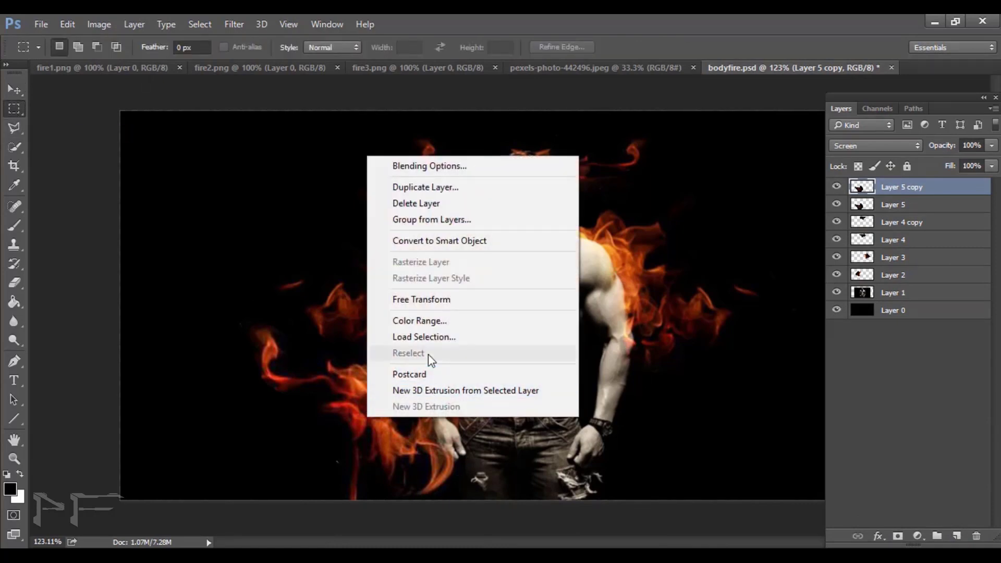
{"action": "left_click", "coordinate": [434, 299]}
{"action": "right_click", "coordinate": [365, 373]}
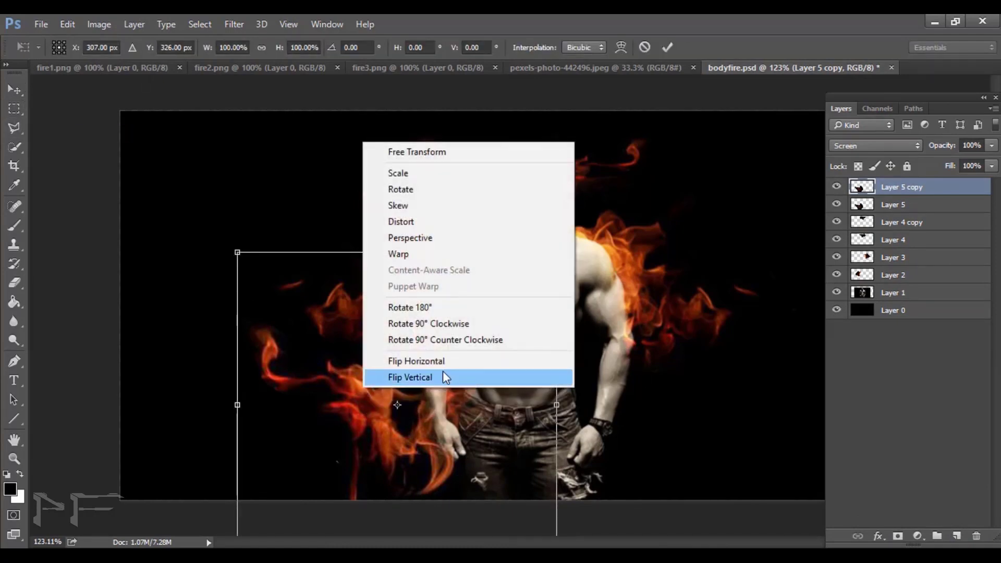
{"action": "left_click", "coordinate": [438, 361]}
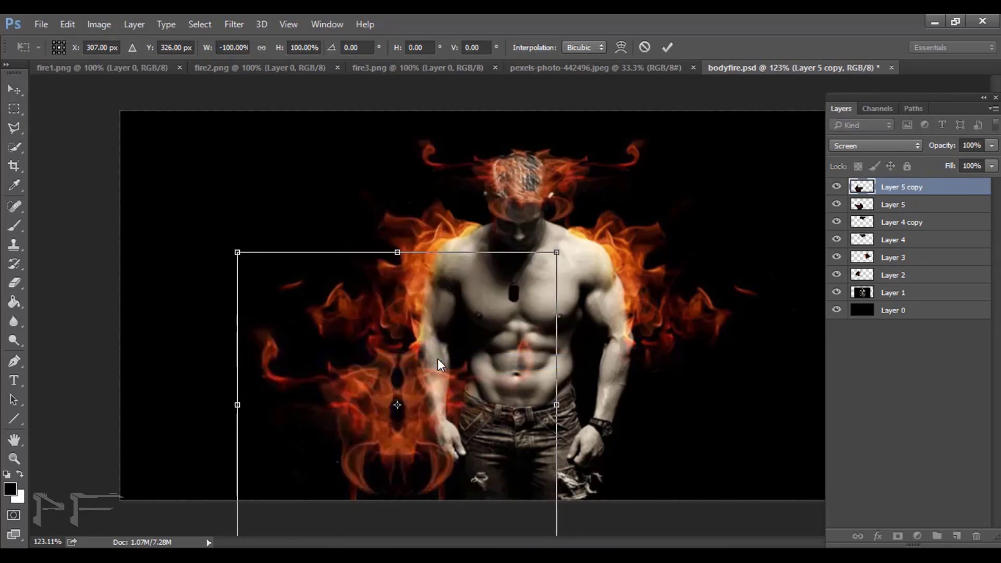
Rotate the copy 90°, 90° and 180°, commit, and slide it right beside the other arm
{"action": "right_click", "coordinate": [394, 328]}
{"action": "left_click", "coordinate": [473, 266]}
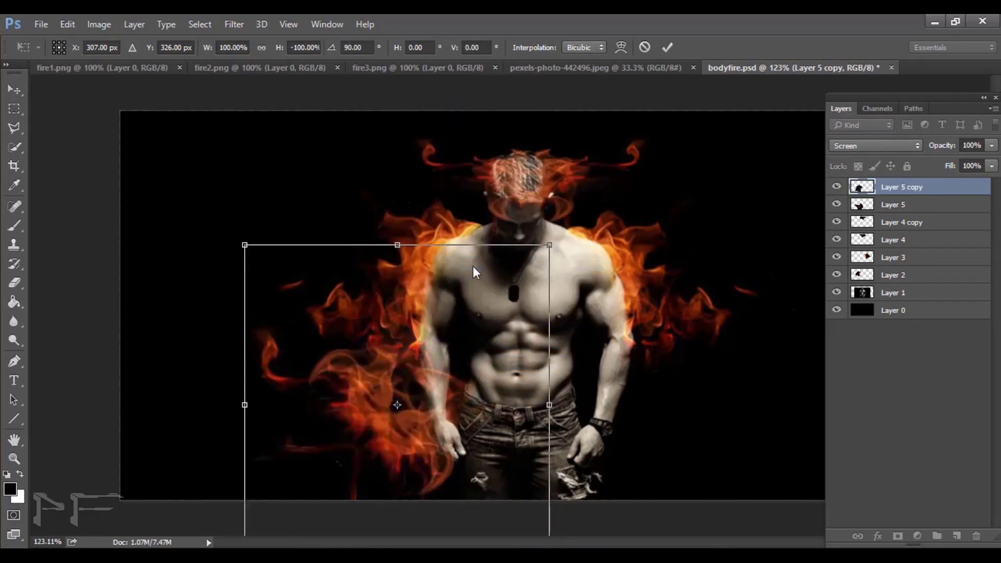
{"action": "right_click", "coordinate": [402, 331]}
{"action": "left_click", "coordinate": [448, 263]}
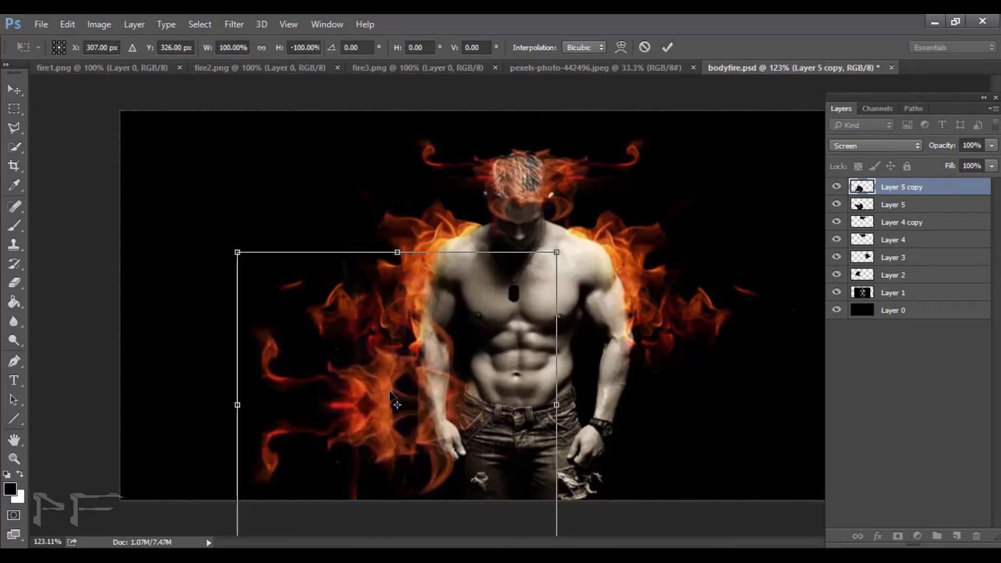
{"action": "right_click", "coordinate": [384, 139]}
{"action": "left_click", "coordinate": [442, 304]}
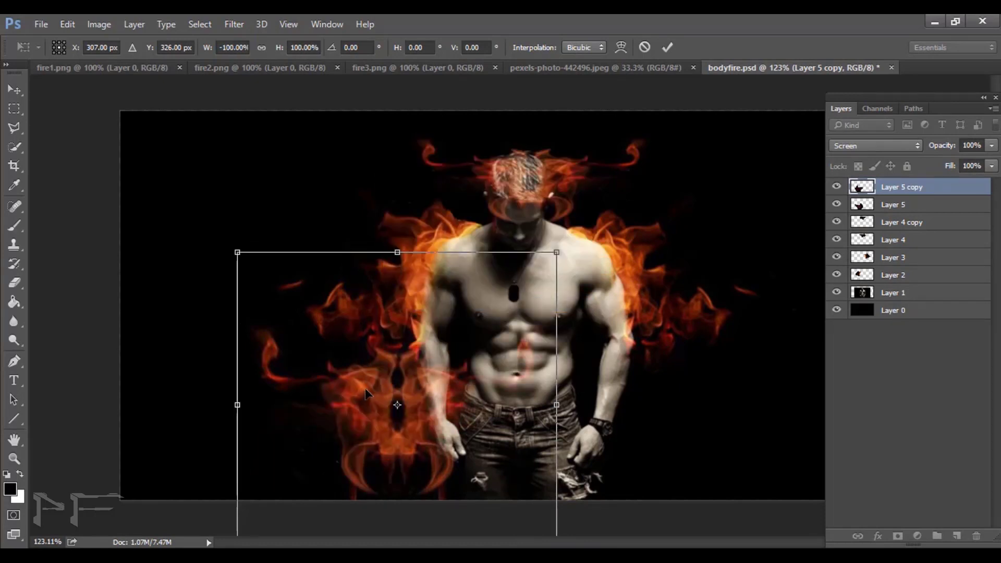
{"action": "key", "text": "Return"}
{"action": "key", "text": "v"}
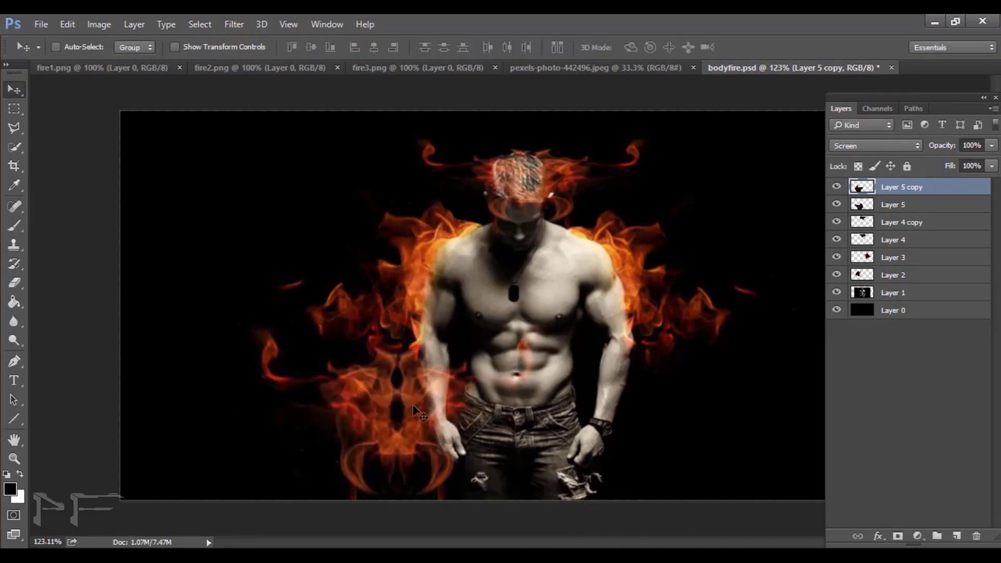
{"action": "mouse_move", "coordinate": [412, 405]}
{"action": "left_mouse_down"}
{"action": "mouse_move", "coordinate": [663, 406]}
{"action": "mouse_move", "coordinate": [648, 406]}
{"action": "left_mouse_up"}
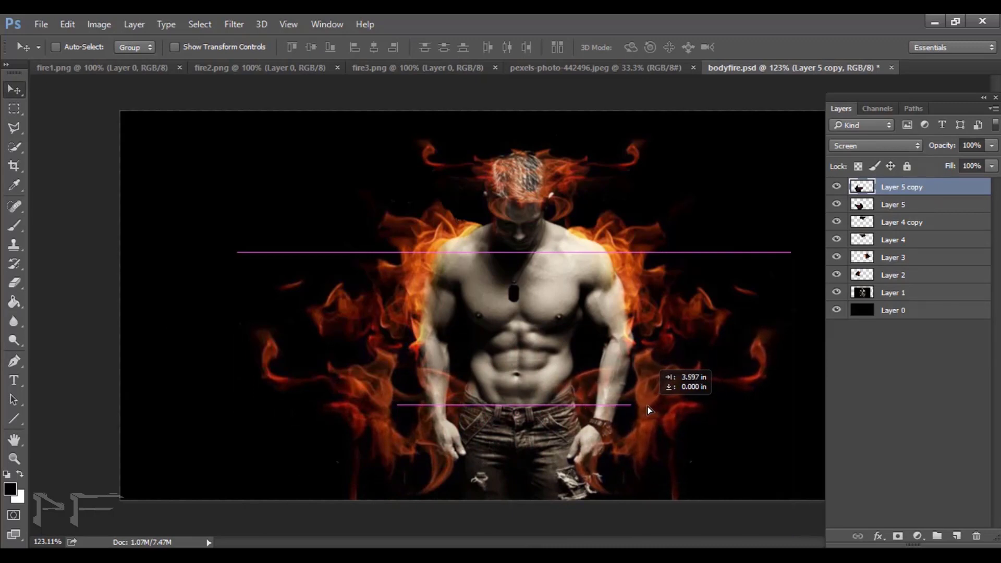
{"action": "left_click_drag", "start_coordinate": [648, 406], "coordinate": [642, 406]}
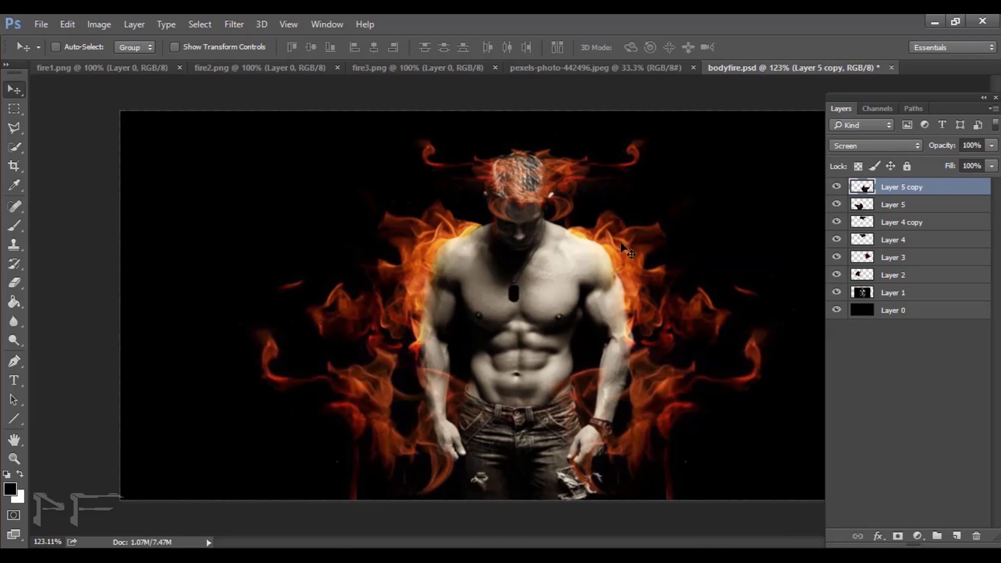
Merge Layers 2 through Layer 5 copy into one layer set to Screen blend mode
{"action": "left_click", "coordinate": [891, 276]}
{"action": "left_click", "coordinate": [892, 258], "text": "ctrl"}
{"action": "left_click", "coordinate": [891, 240], "text": "ctrl"}
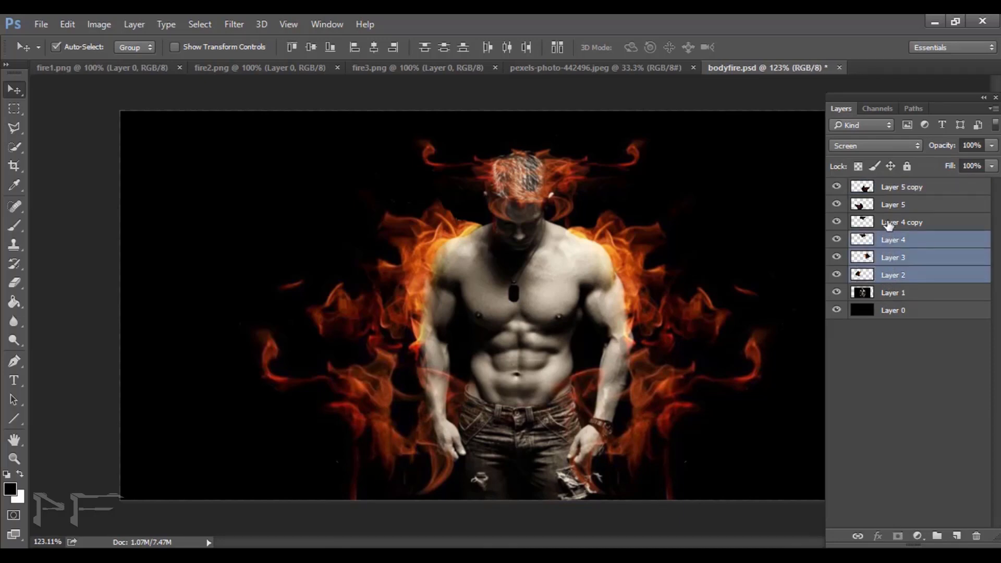
{"action": "left_click", "coordinate": [889, 222], "text": "ctrl"}
{"action": "left_click", "coordinate": [887, 204], "text": "ctrl"}
{"action": "left_click", "coordinate": [881, 186], "text": "ctrl"}
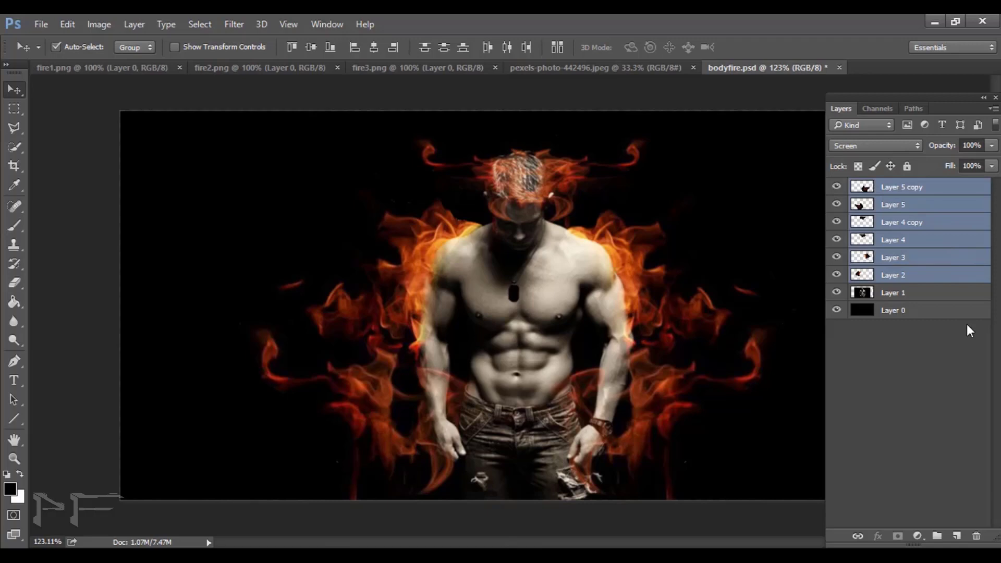
{"action": "key", "text": "ctrl+e"}
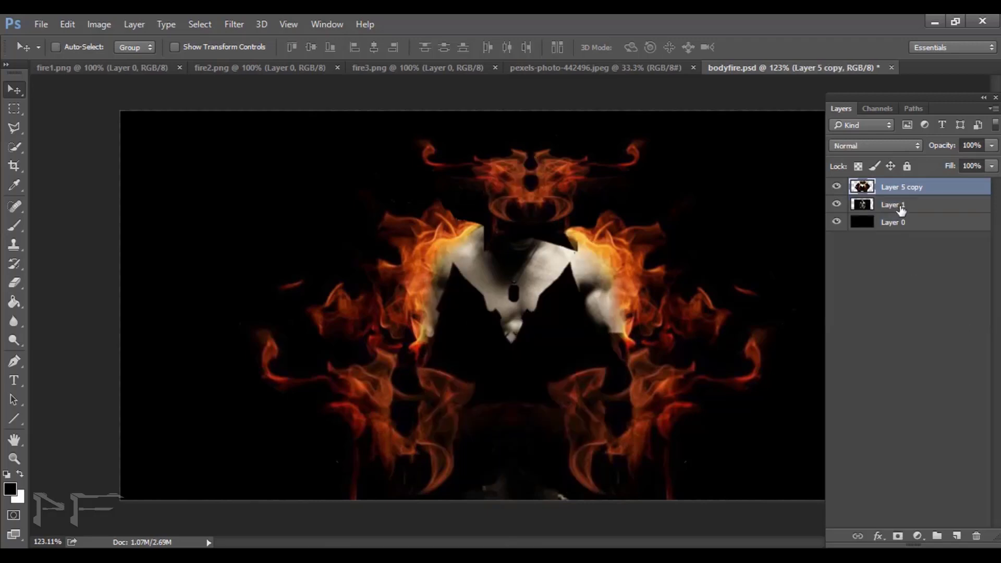
{"action": "left_click", "coordinate": [903, 146]}
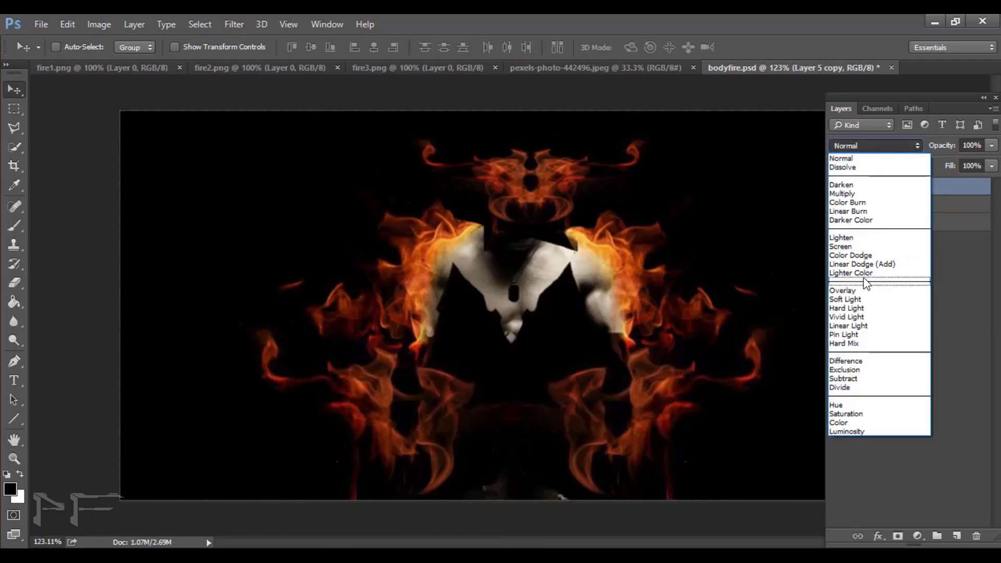
{"action": "left_click", "coordinate": [862, 247]}
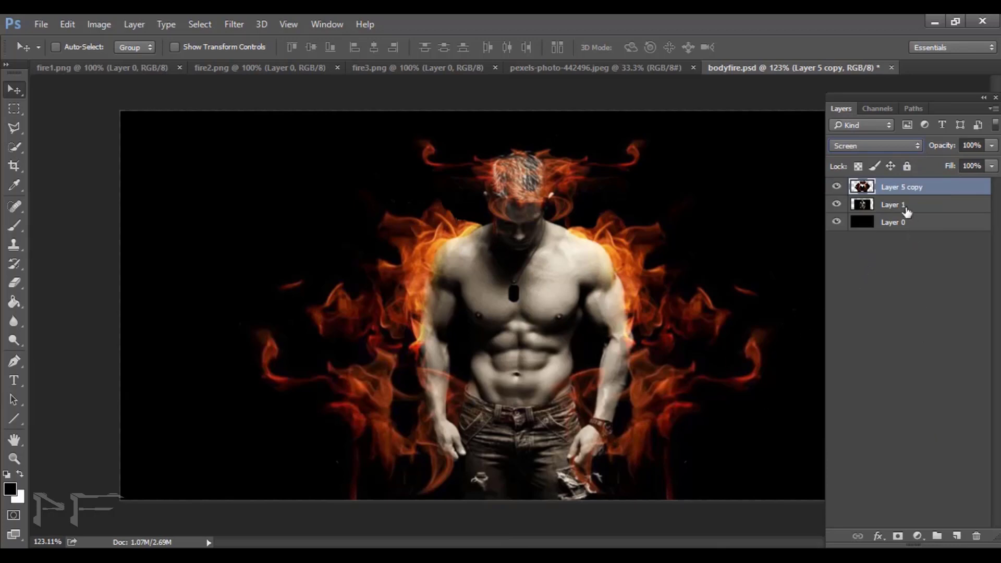
Brighten the merged flames with Levels at white input 196, then undo to compare
{"action": "left_click", "coordinate": [99, 24]}
{"action": "mouse_move", "coordinate": [120, 61]}
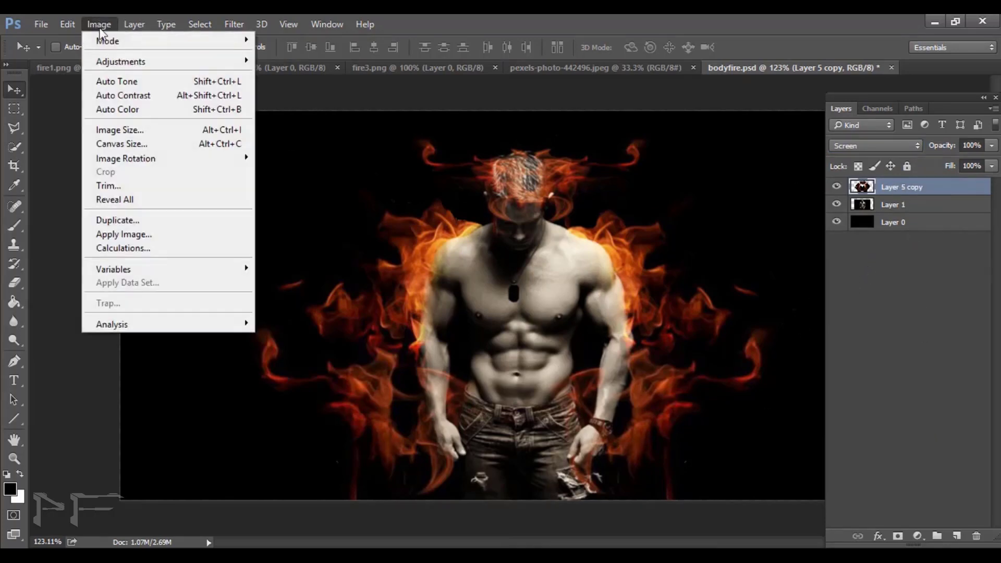
{"action": "left_click", "coordinate": [334, 61]}
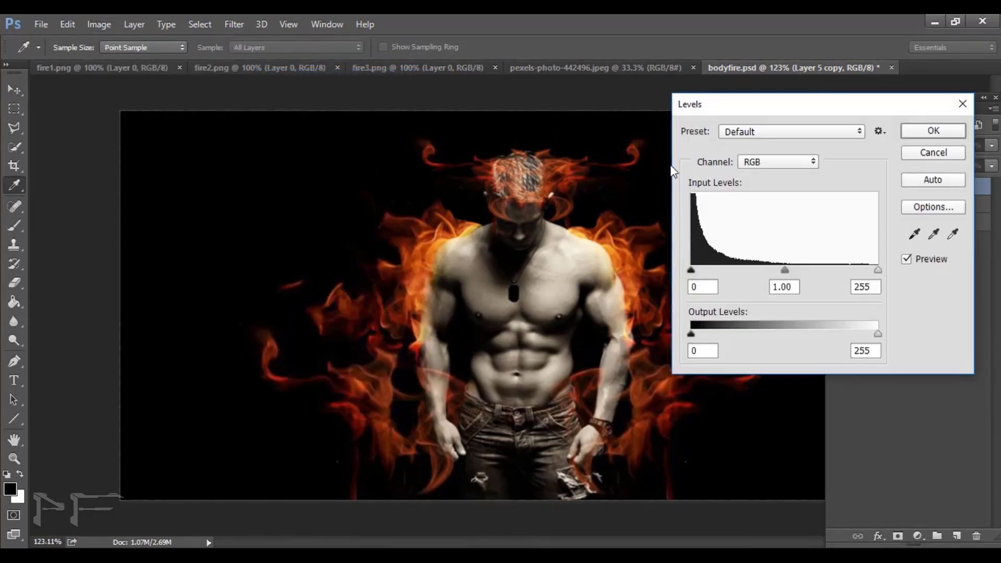
{"action": "mouse_move", "coordinate": [692, 272]}
{"action": "left_mouse_down"}
{"action": "mouse_move", "coordinate": [701, 271]}
{"action": "mouse_move", "coordinate": [691, 271]}
{"action": "left_mouse_up"}
{"action": "mouse_move", "coordinate": [878, 270]}
{"action": "left_mouse_down"}
{"action": "mouse_move", "coordinate": [807, 271]}
{"action": "mouse_move", "coordinate": [835, 269]}
{"action": "left_mouse_up"}
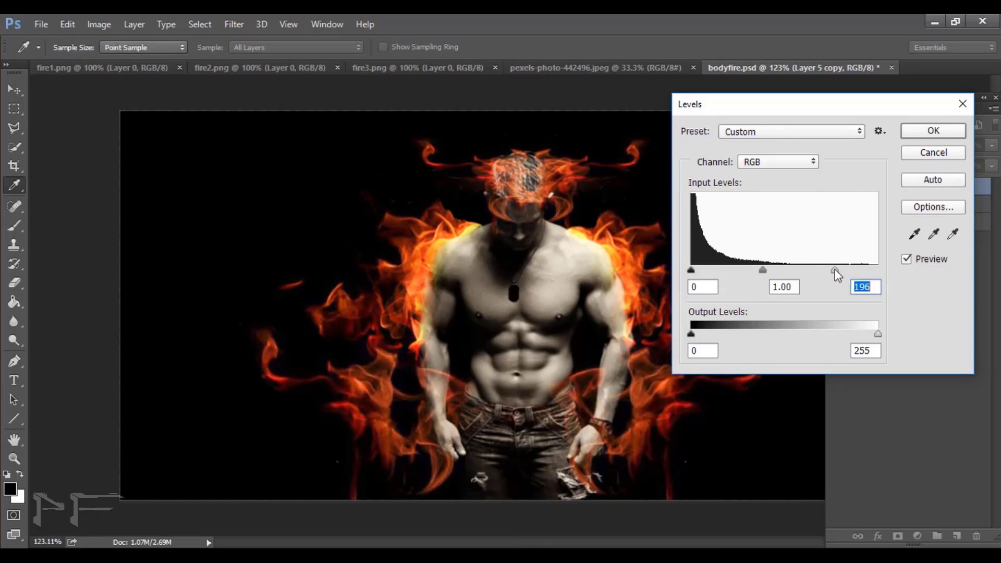
{"action": "left_click", "coordinate": [934, 130]}
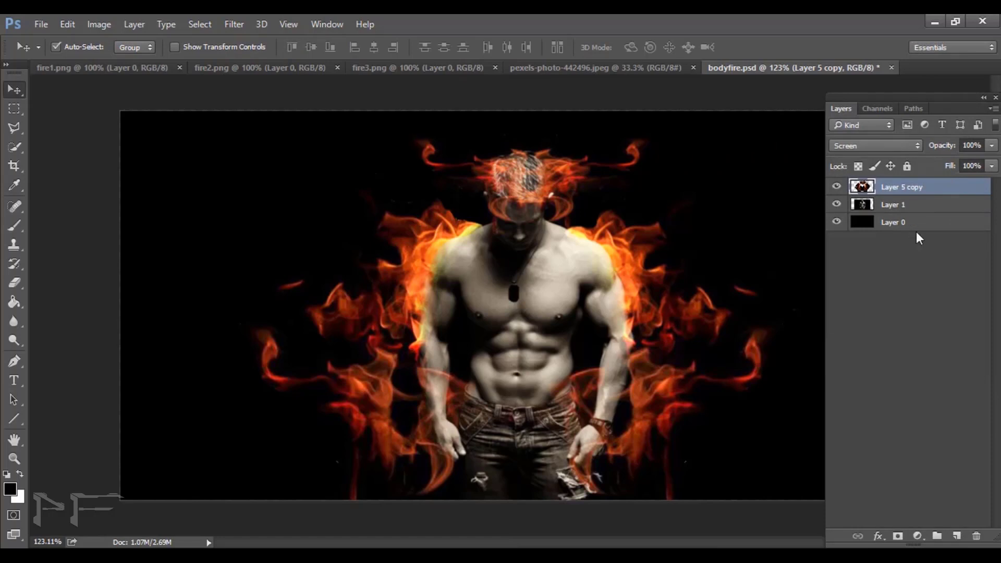
{"action": "key", "text": "ctrl+z"}
{"action": "key", "text": "ctrl+z"}
Liquify the merged flames with a size-90 Forward Warp, sweeping the upper peaks outward on both sides
{"action": "left_click", "coordinate": [233, 25]}
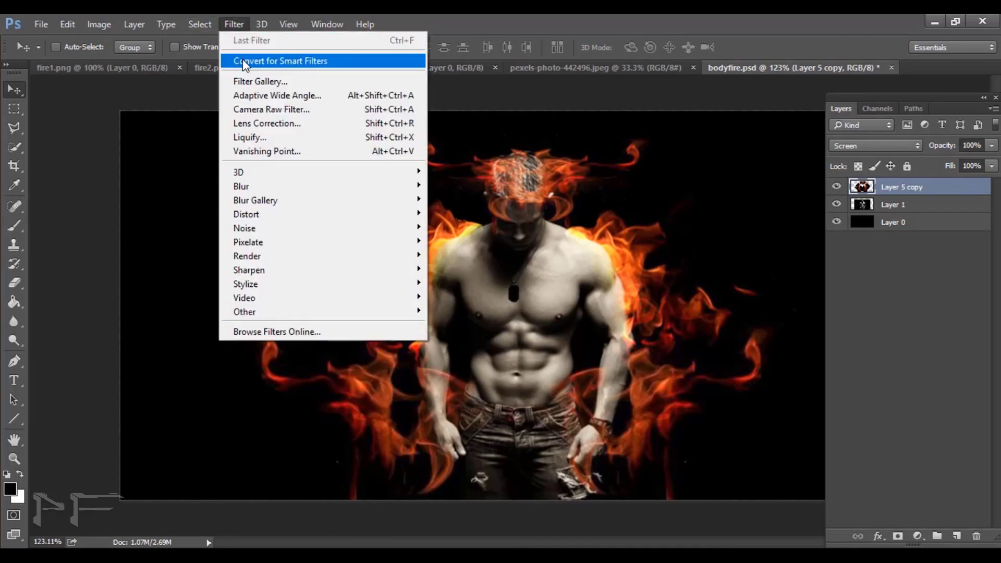
{"action": "left_click", "coordinate": [257, 140]}
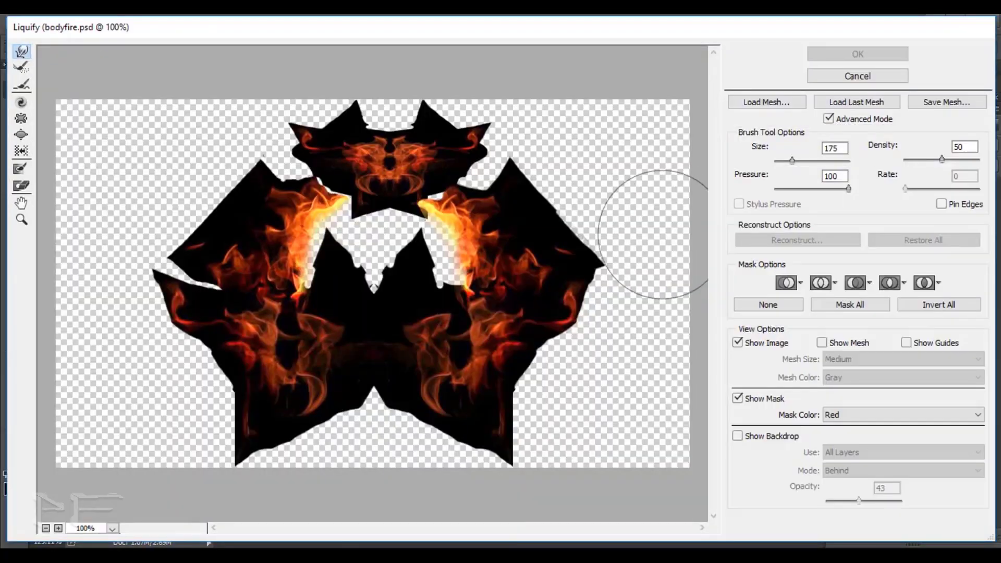
{"action": "key", "text": "bracketleft"}
{"action": "key", "text": "bracketleft"}
{"action": "key", "text": "bracketleft"}
{"action": "key", "text": "bracketleft"}
{"action": "key", "text": "bracketleft"}
{"action": "key", "text": "bracketleft"}
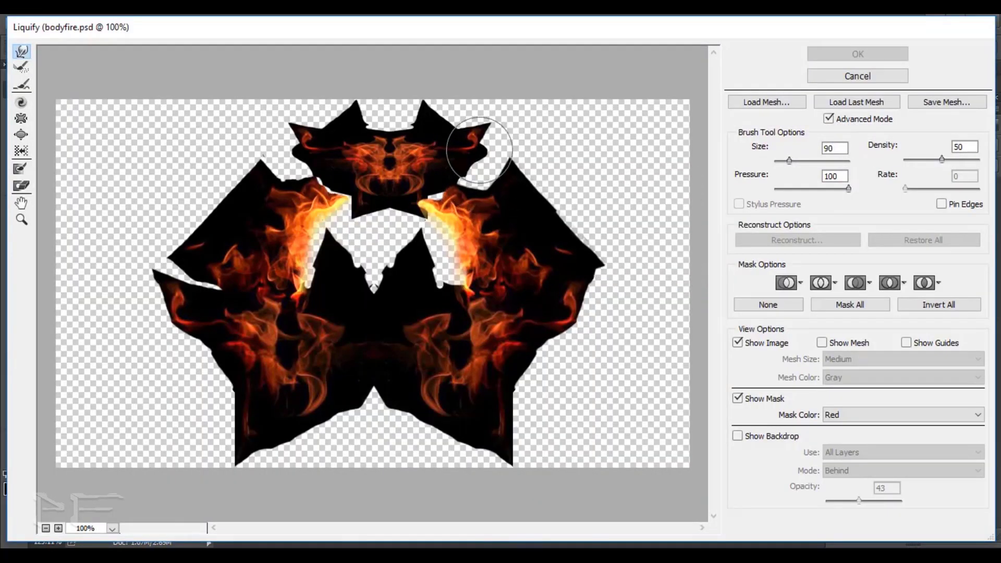
{"action": "left_click", "coordinate": [20, 222]}
{"action": "left_click_drag", "start_coordinate": [198, 145], "coordinate": [598, 257]}
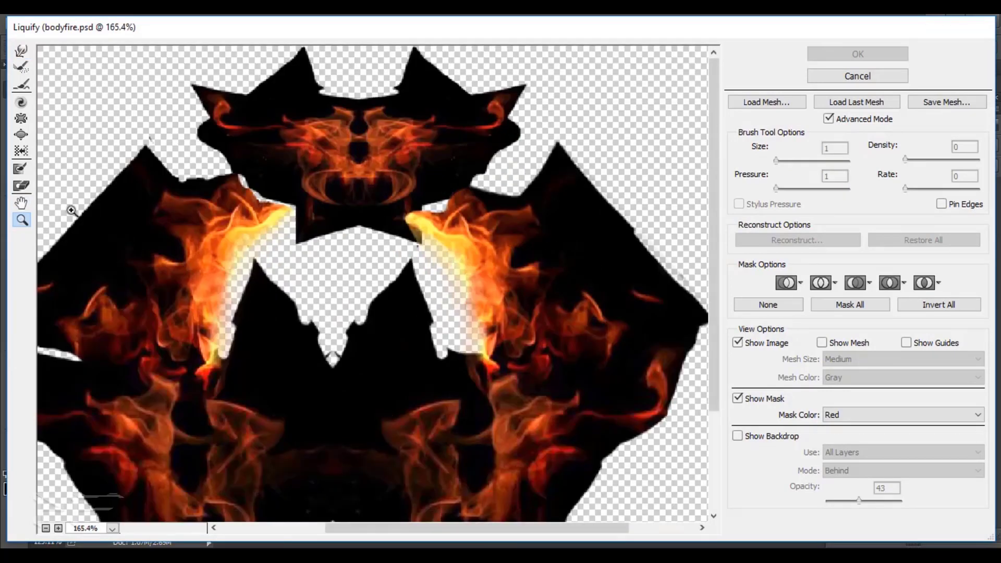
{"action": "left_click", "coordinate": [21, 50]}
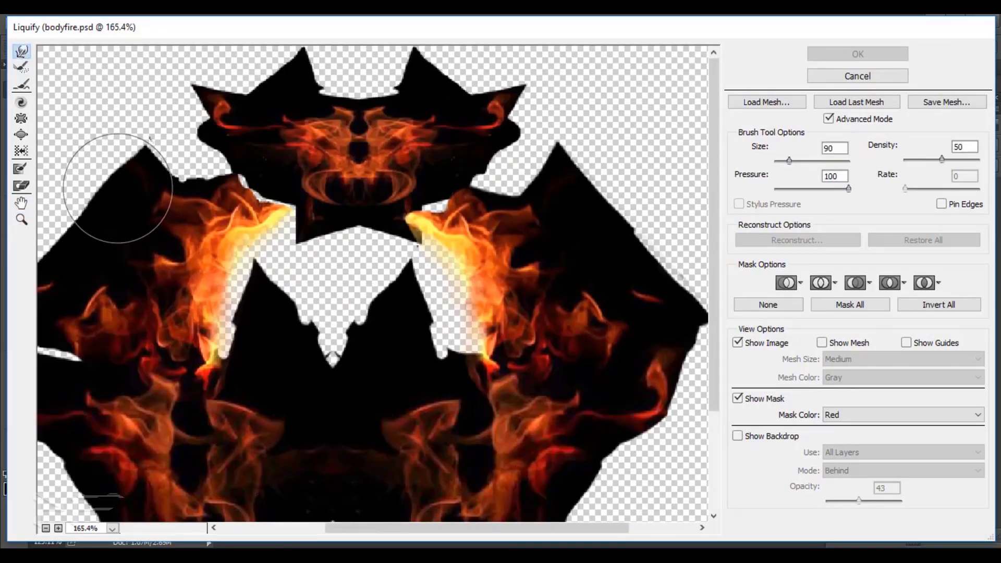
{"action": "mouse_move", "coordinate": [117, 188]}
{"action": "left_mouse_down"}
{"action": "mouse_move", "coordinate": [76, 117]}
{"action": "mouse_move", "coordinate": [123, 134]}
{"action": "left_mouse_up"}
{"action": "mouse_move", "coordinate": [521, 177]}
{"action": "left_mouse_down"}
{"action": "mouse_move", "coordinate": [548, 212]}
{"action": "mouse_move", "coordinate": [636, 101]}
{"action": "left_mouse_up"}
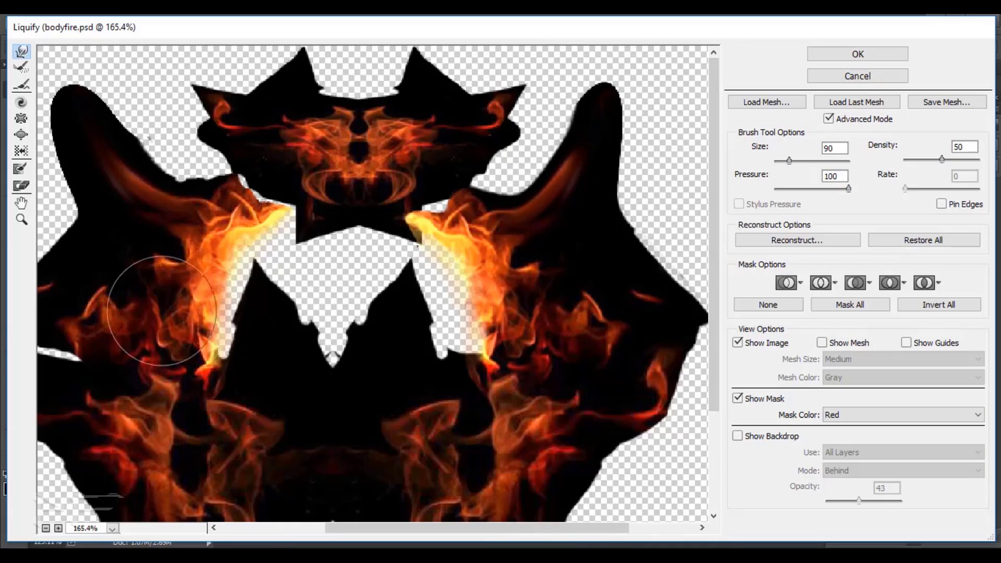
{"action": "mouse_move", "coordinate": [405, 528]}
{"action": "left_mouse_down"}
{"action": "mouse_move", "coordinate": [359, 534]}
{"action": "mouse_move", "coordinate": [409, 535]}
{"action": "left_mouse_up"}
{"action": "left_click", "coordinate": [858, 54]}
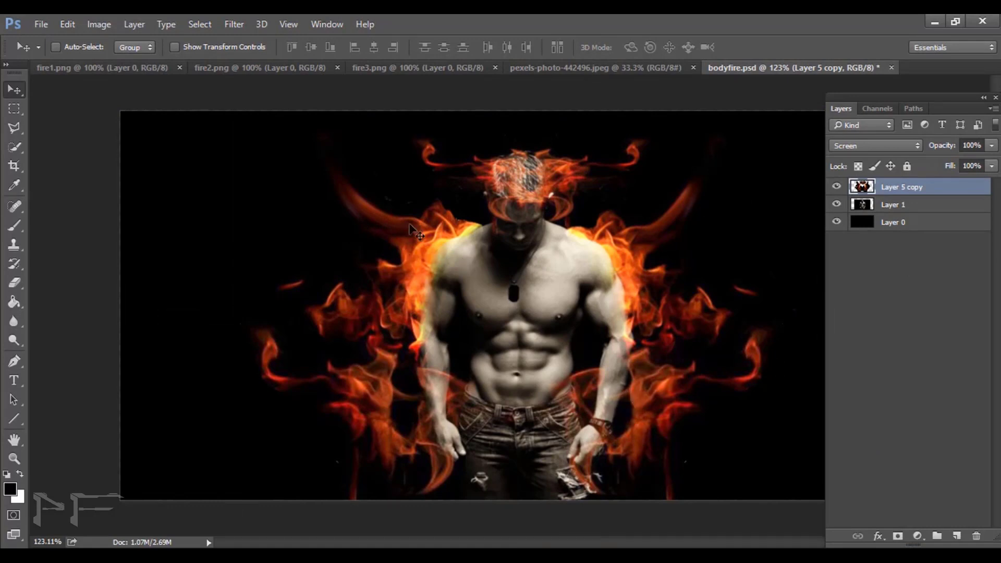
Colorize Layer 5 copy with Hue/Saturation at Hue 215, Saturation 63
{"action": "left_click", "coordinate": [96, 27]}
{"action": "left_click", "coordinate": [299, 137]}
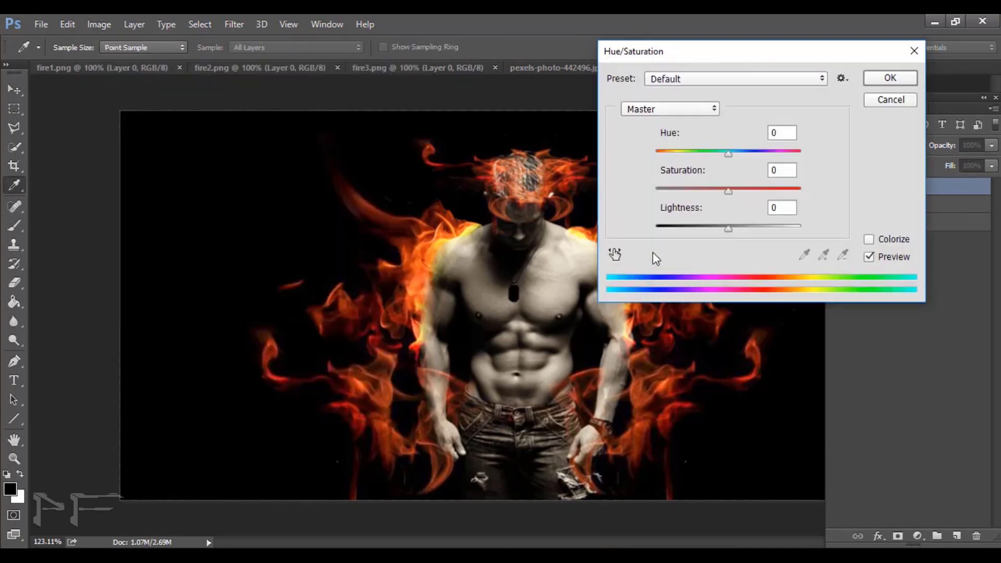
{"action": "left_click_drag", "start_coordinate": [731, 49], "coordinate": [792, 161]}
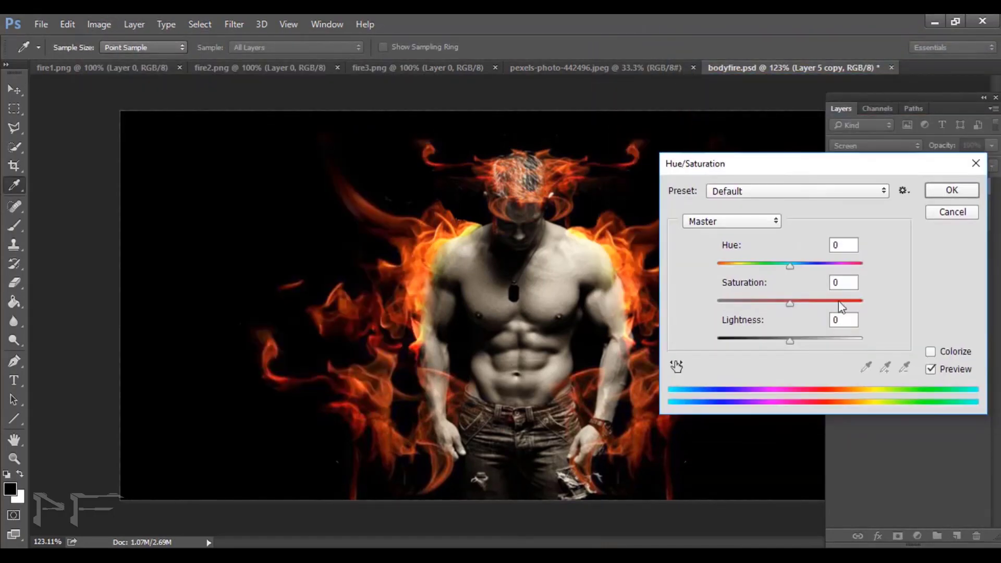
{"action": "left_click", "coordinate": [931, 351]}
{"action": "left_click", "coordinate": [726, 265]}
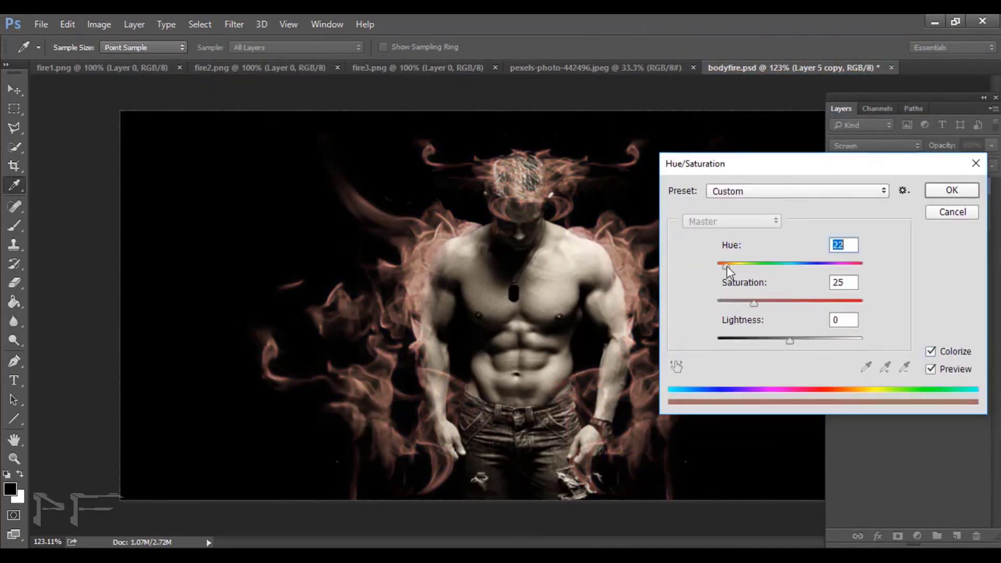
{"action": "left_click_drag", "start_coordinate": [727, 266], "coordinate": [750, 266]}
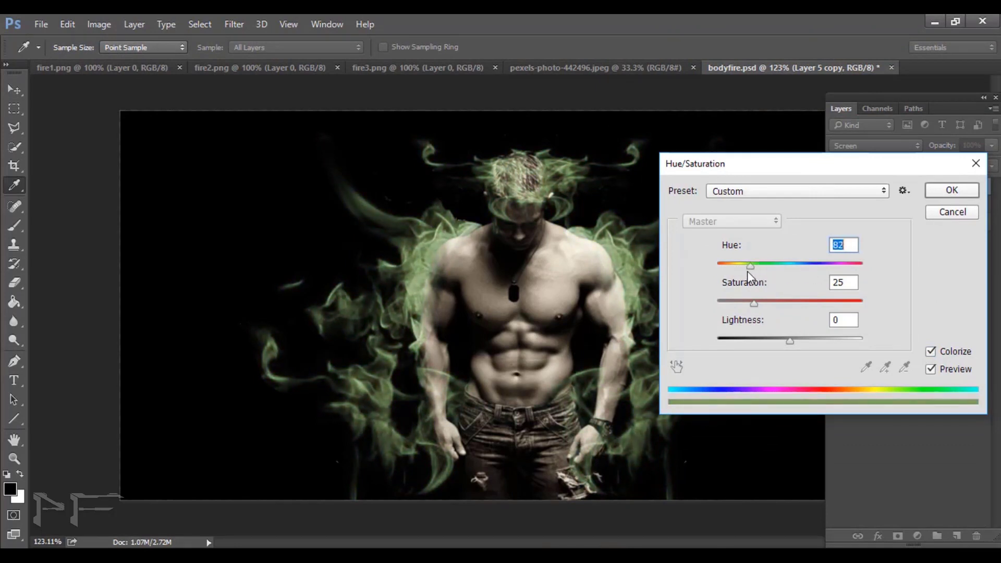
{"action": "type", "text": "215"}
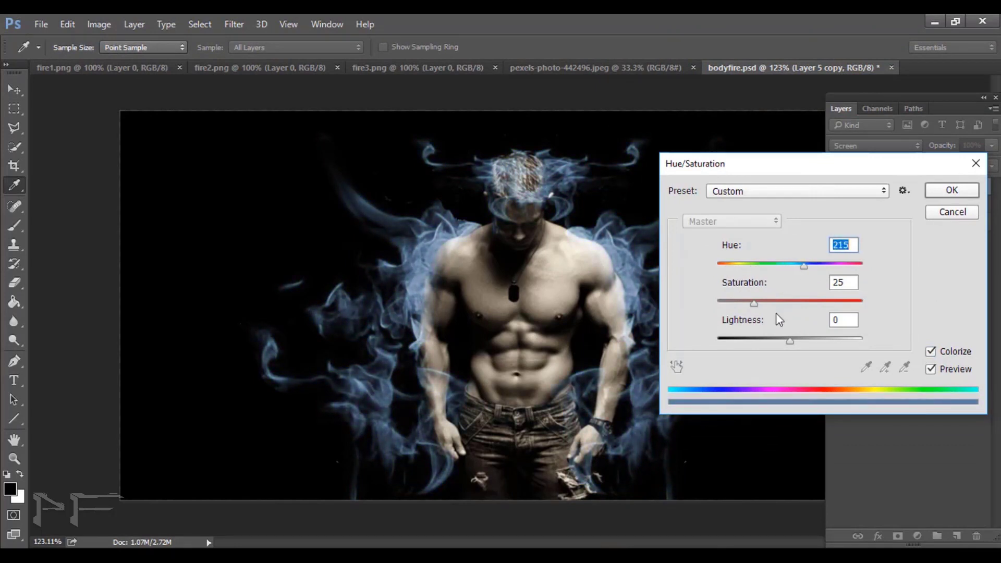
{"action": "left_click_drag", "start_coordinate": [787, 302], "coordinate": [809, 302]}
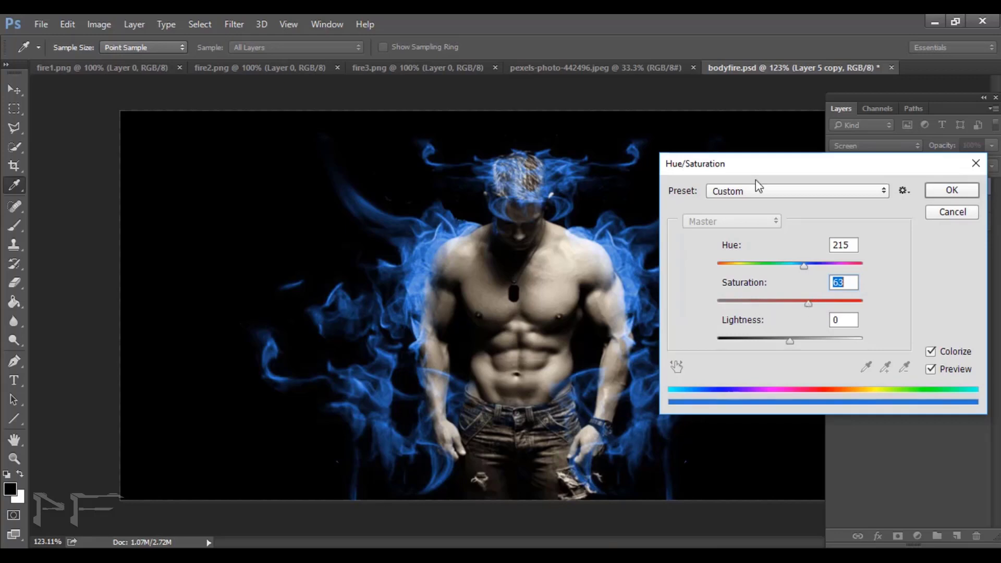
{"action": "left_click_drag", "start_coordinate": [756, 163], "coordinate": [777, 42]}
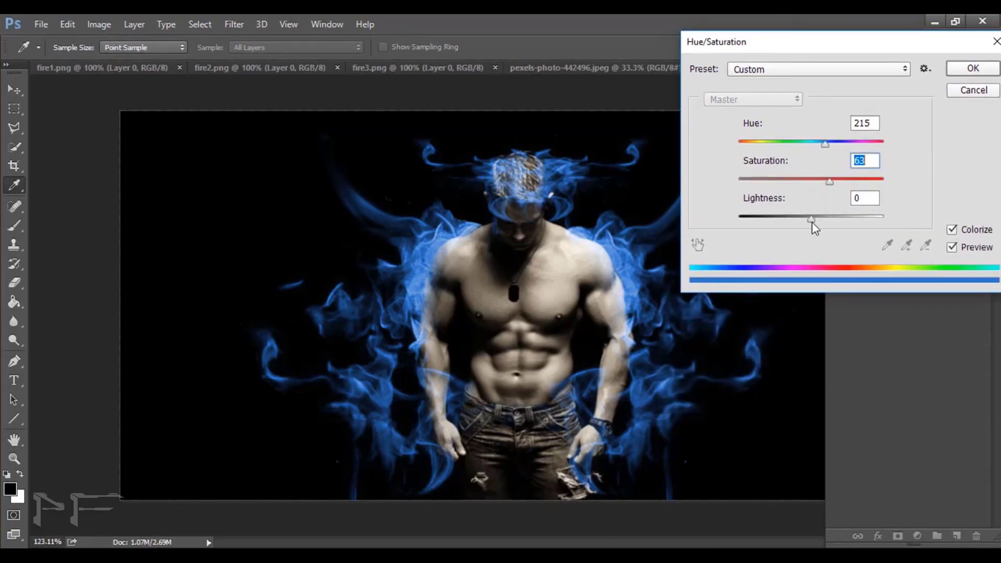
{"action": "left_click_drag", "start_coordinate": [810, 224], "coordinate": [812, 217]}
{"action": "left_click_drag", "start_coordinate": [867, 41], "coordinate": [694, 267]}
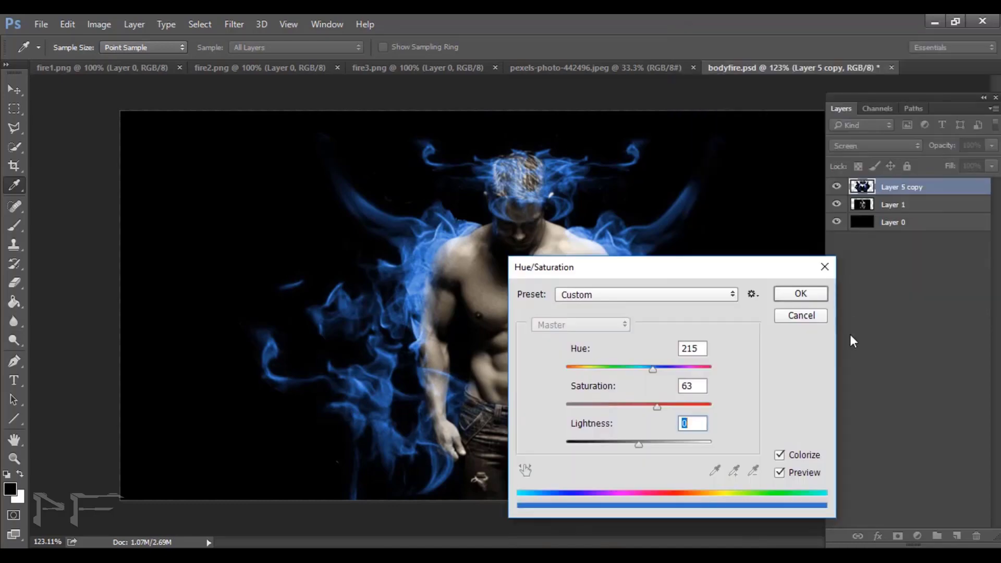
{"action": "left_click", "coordinate": [801, 294]}
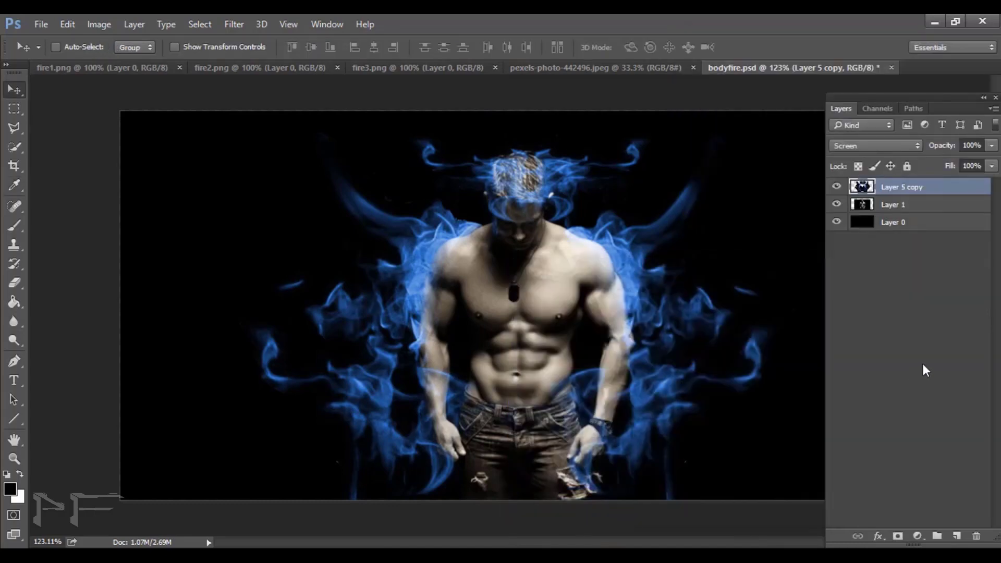